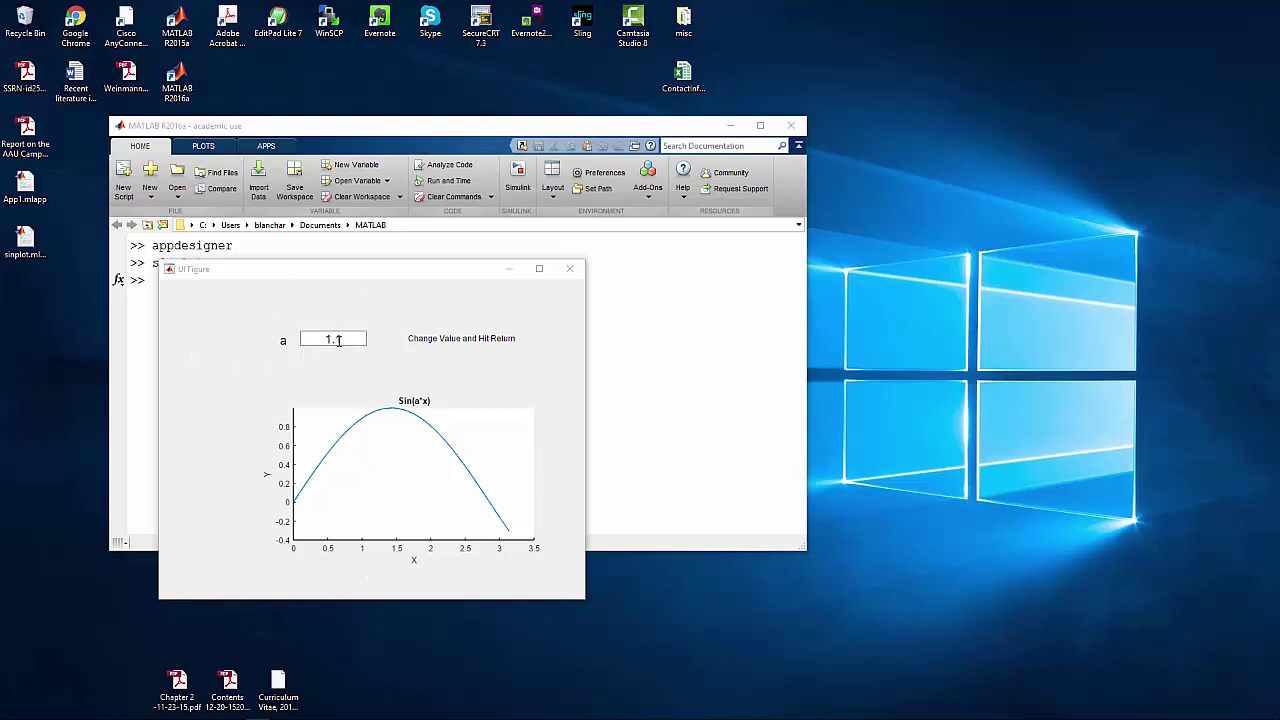
Step: Set a to 2 in the running sine plot figure to update the curve, and close the figure
drag(338, 340, 296, 335)
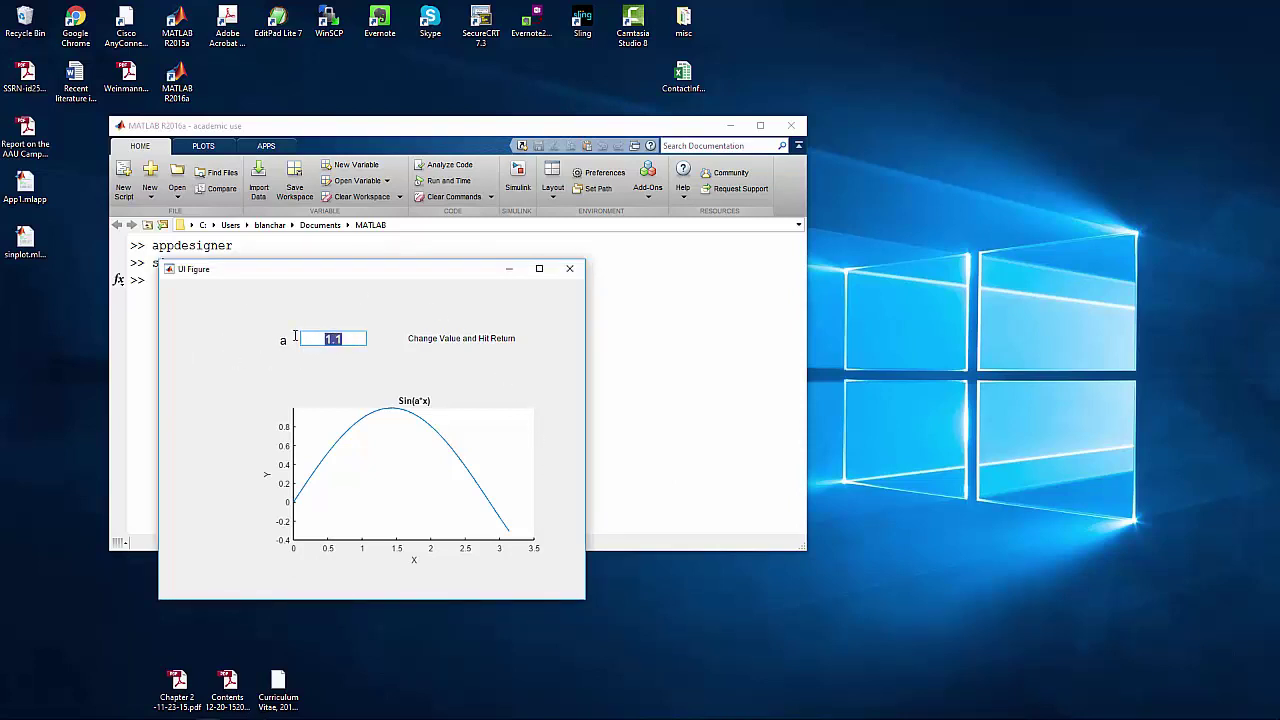
text(2)
key(Return)
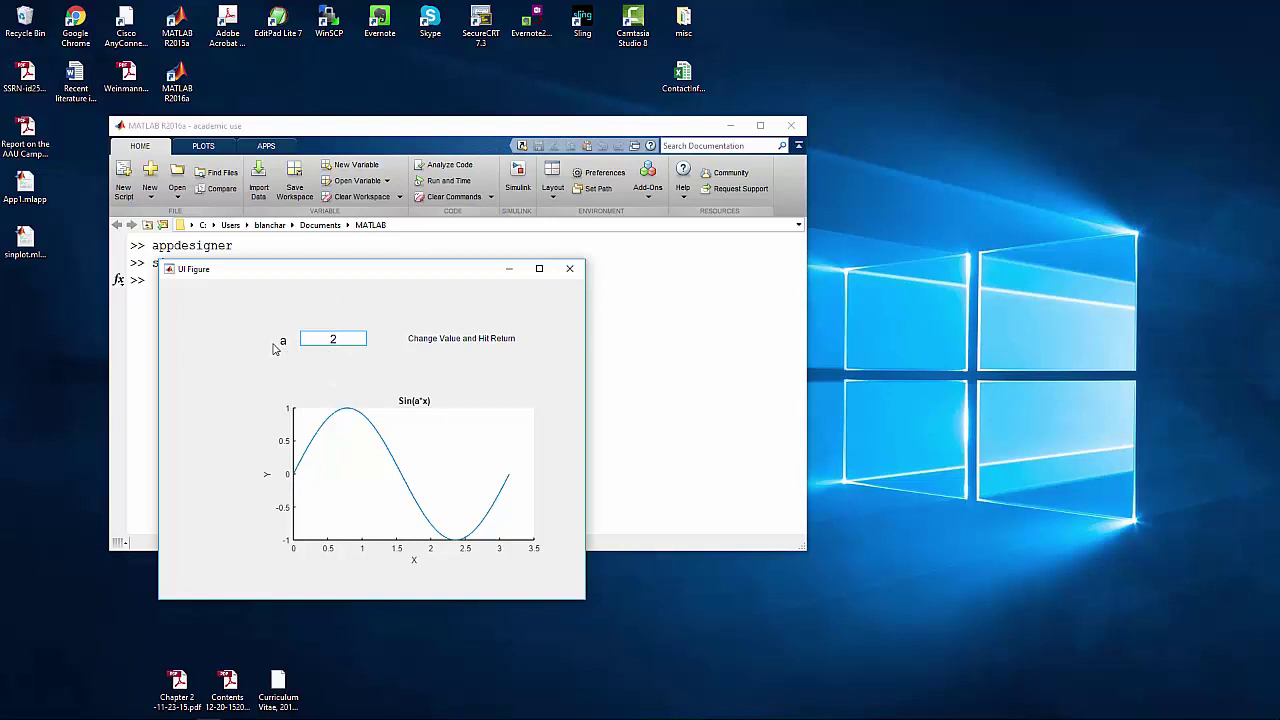
click(437, 343)
click(568, 277)
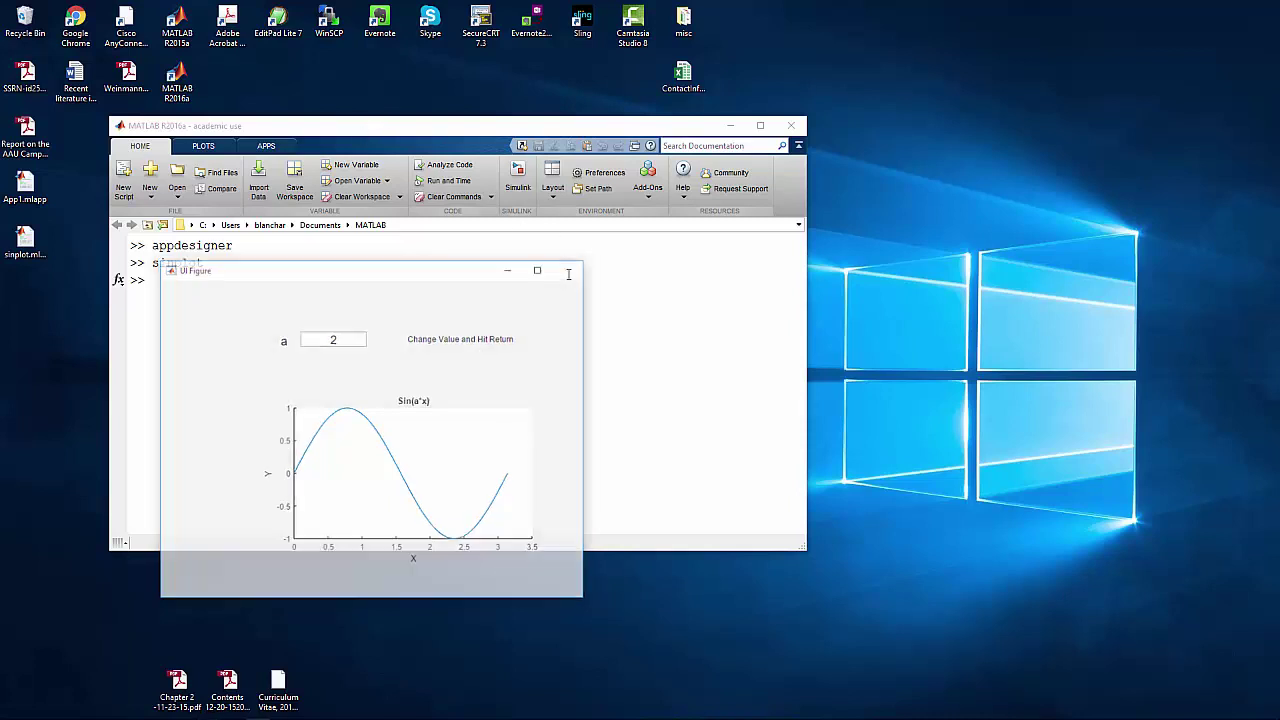
Step: Recall the appdesigner command at the MATLAB prompt and run it to open App Designer
key(Up)
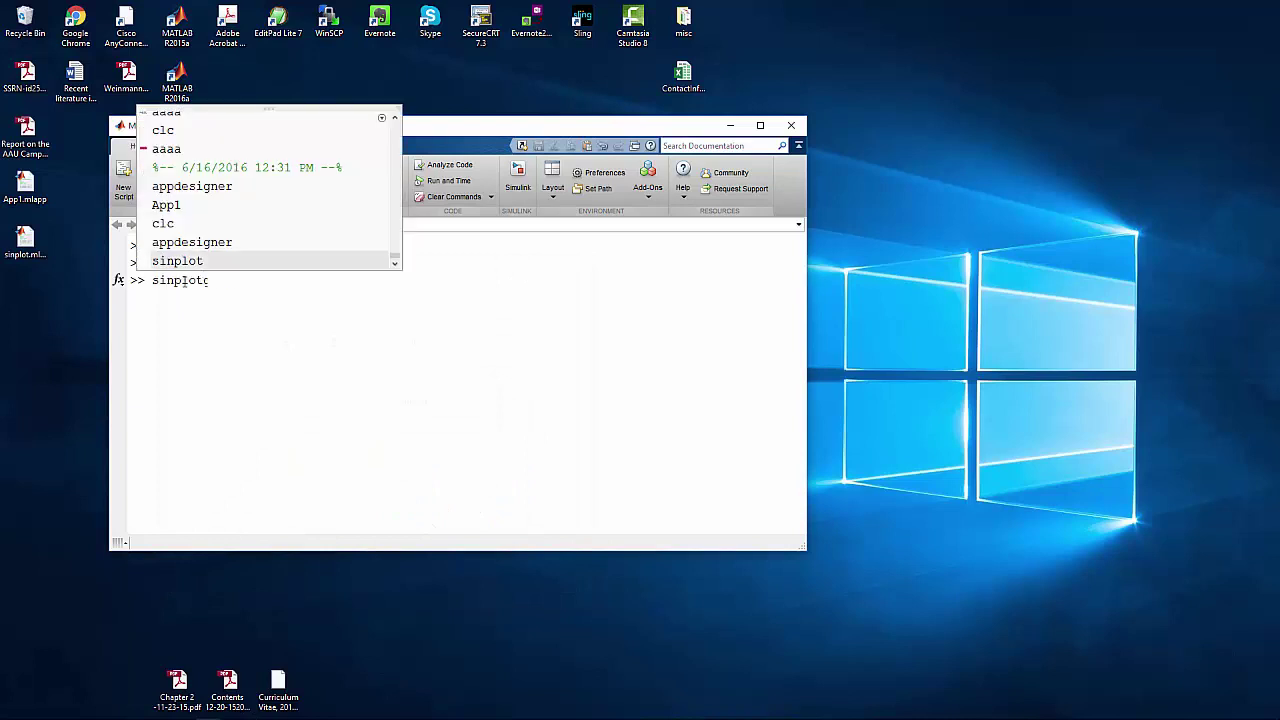
key(Up)
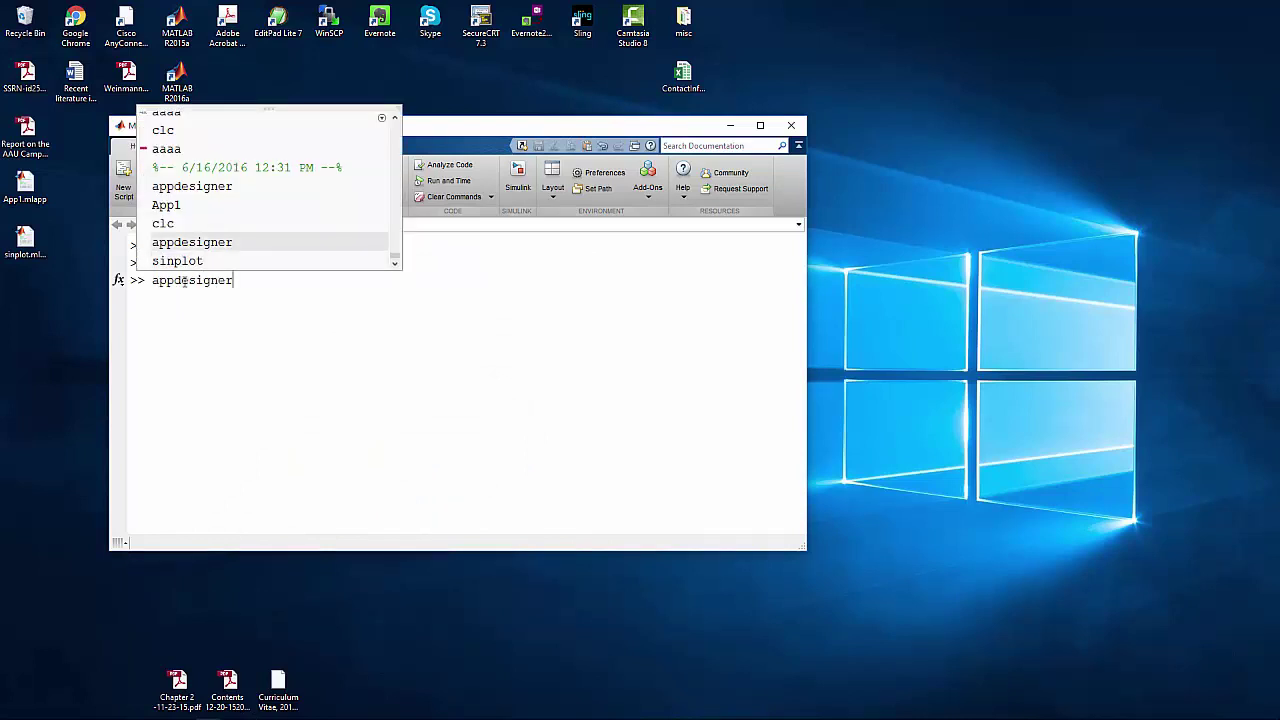
key(Return)
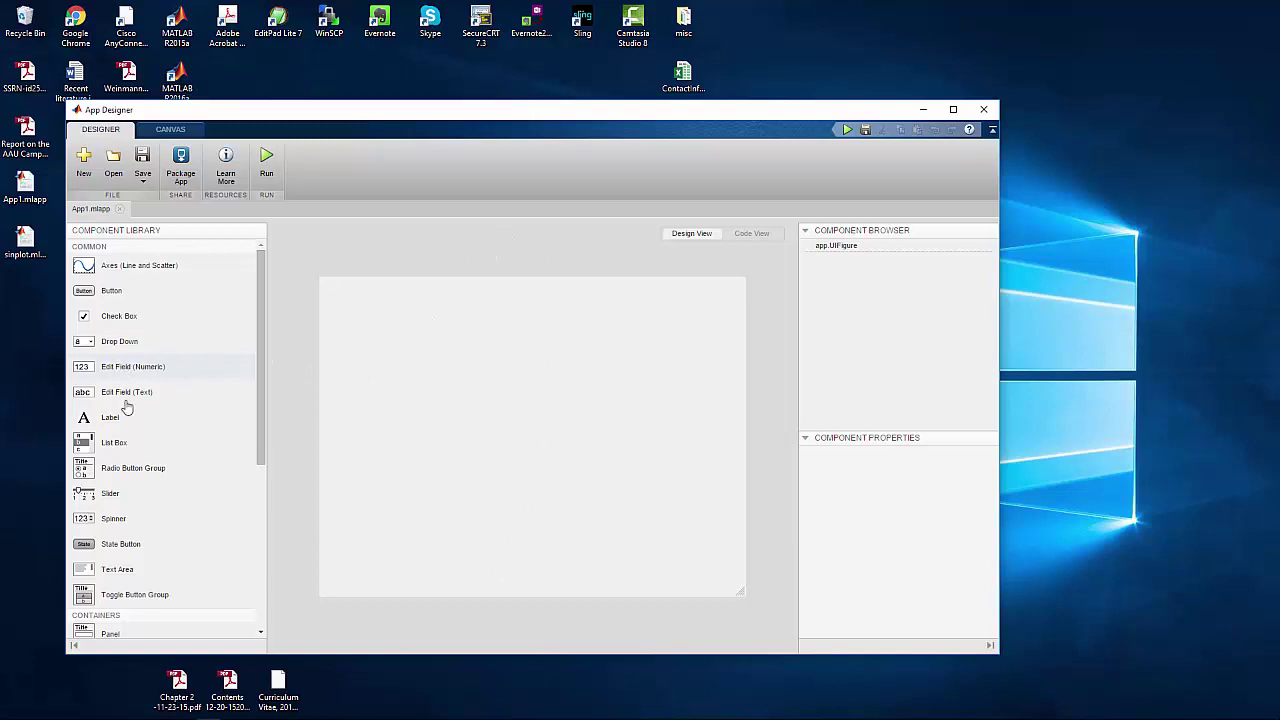
Step: Add a Label to the upper right of the canvas and format it in red at font size 18
drag(107, 424, 631, 364)
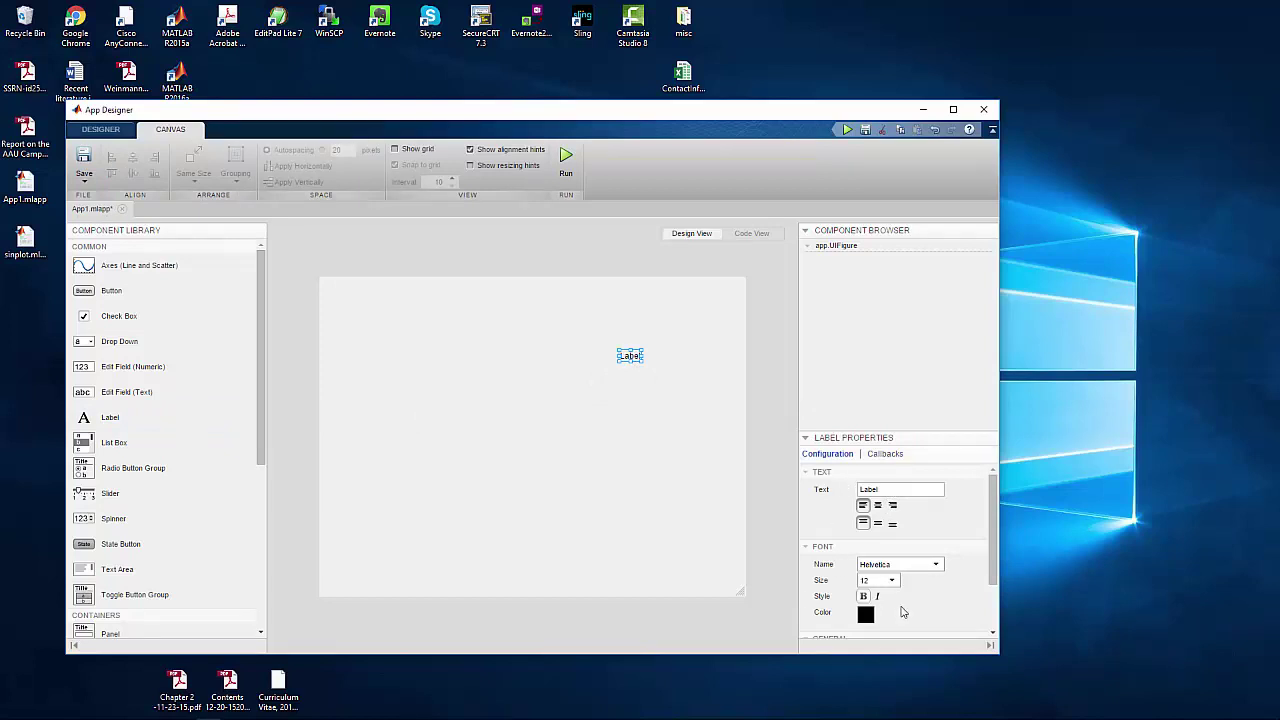
click(995, 522)
drag(995, 522, 1000, 578)
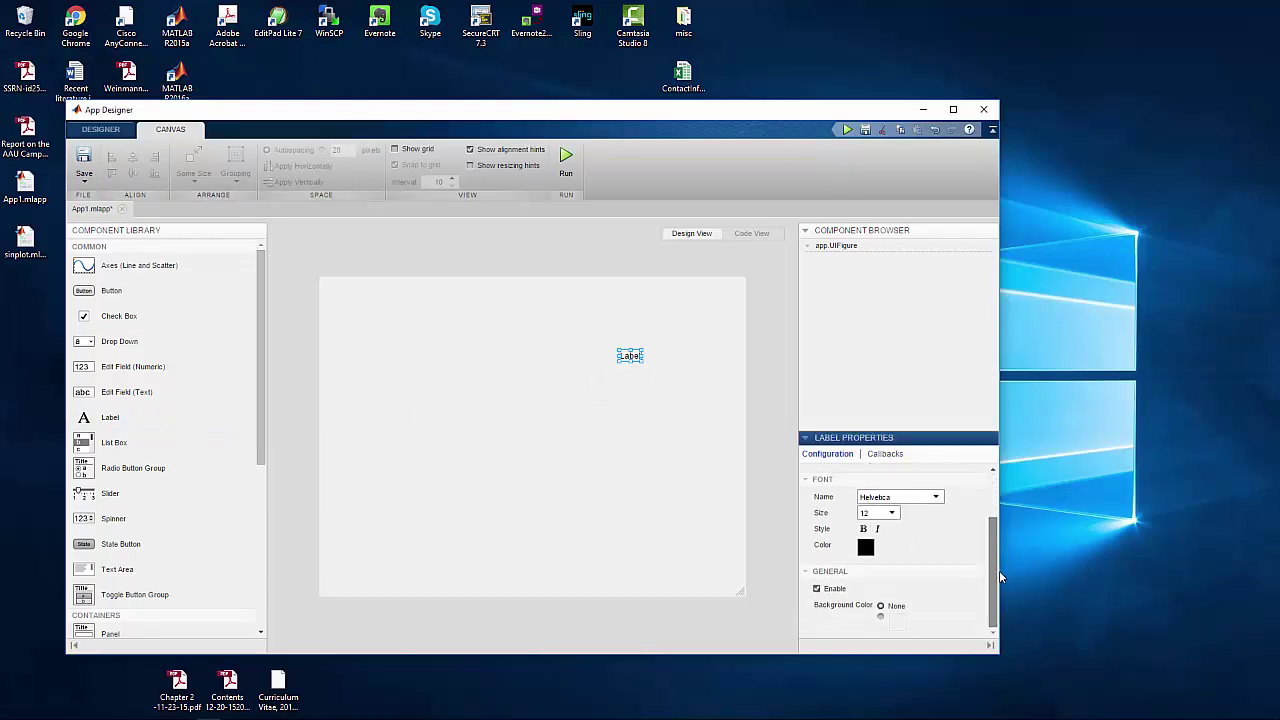
click(892, 513)
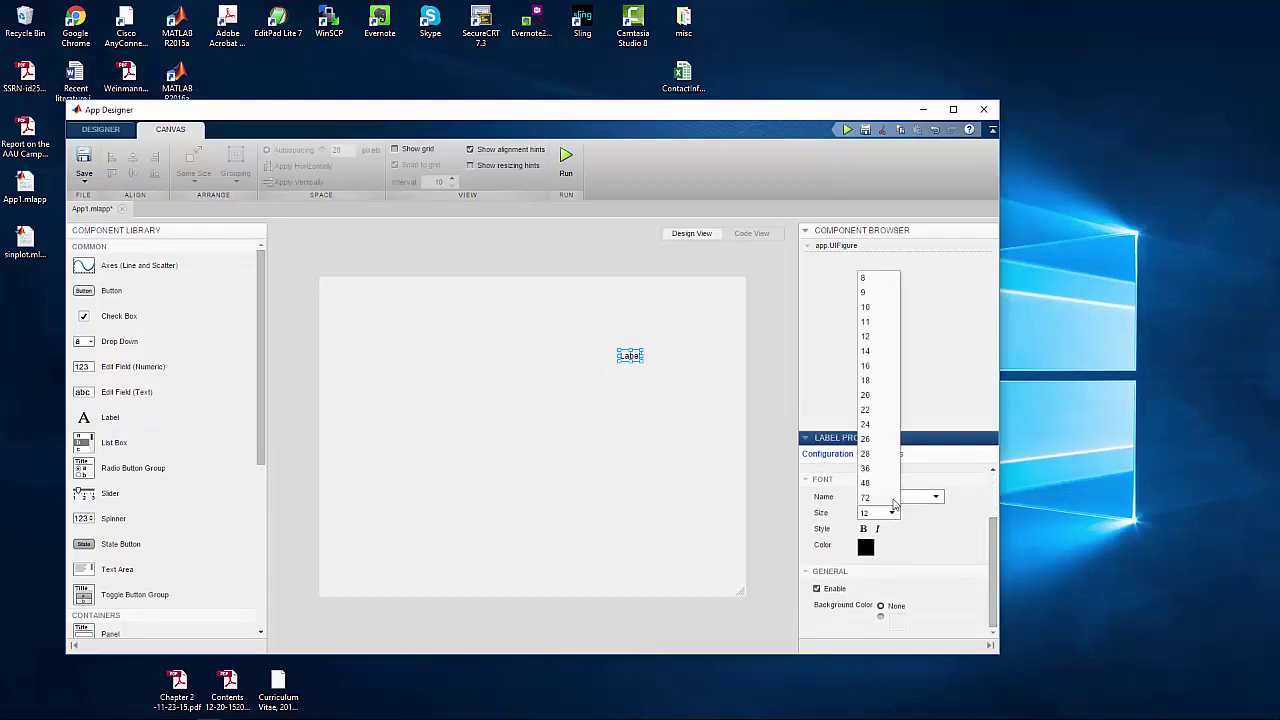
click(866, 381)
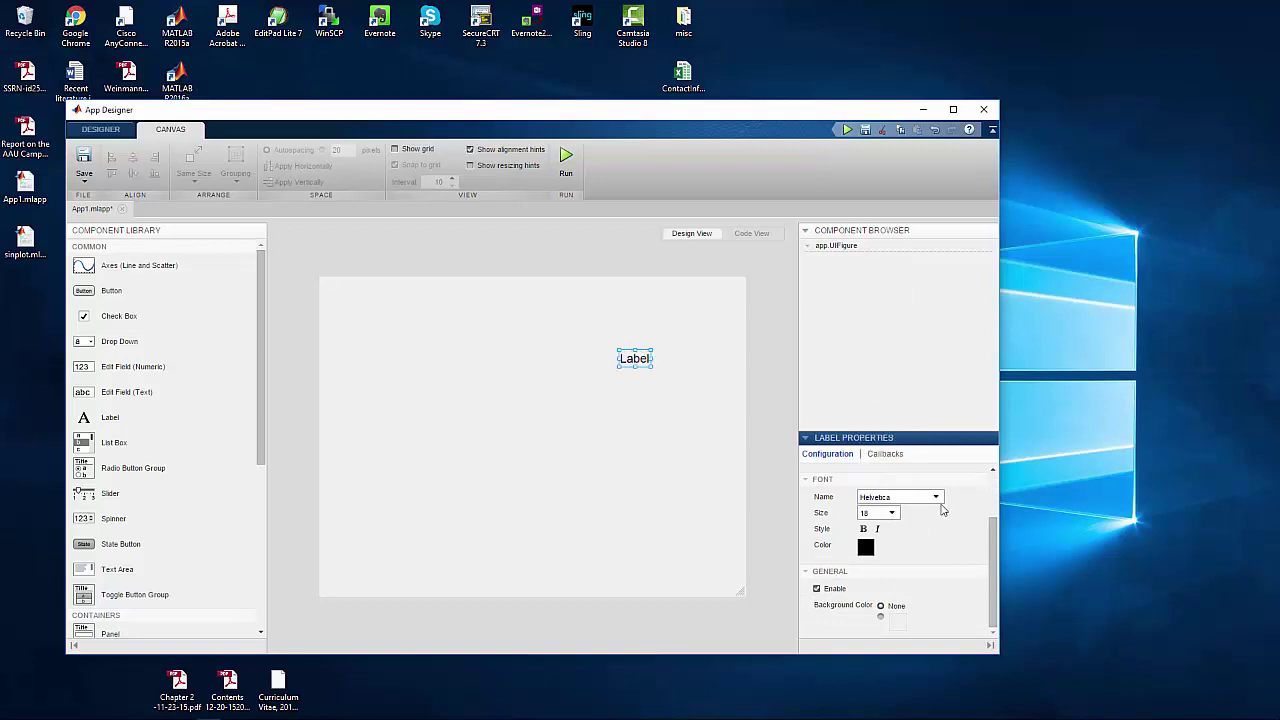
click(865, 547)
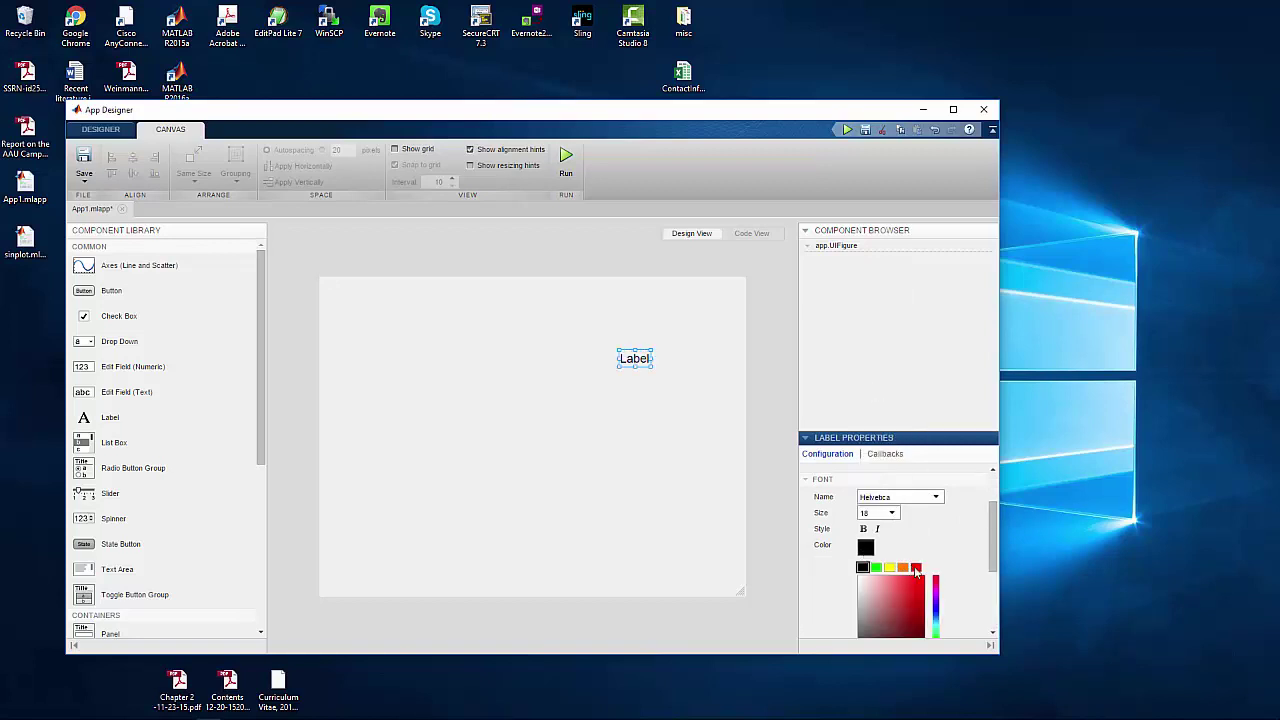
click(915, 568)
Step: Change the red label's text to: Type a value for "a"
scroll(926, 532, up, 2)
double_click(892, 489)
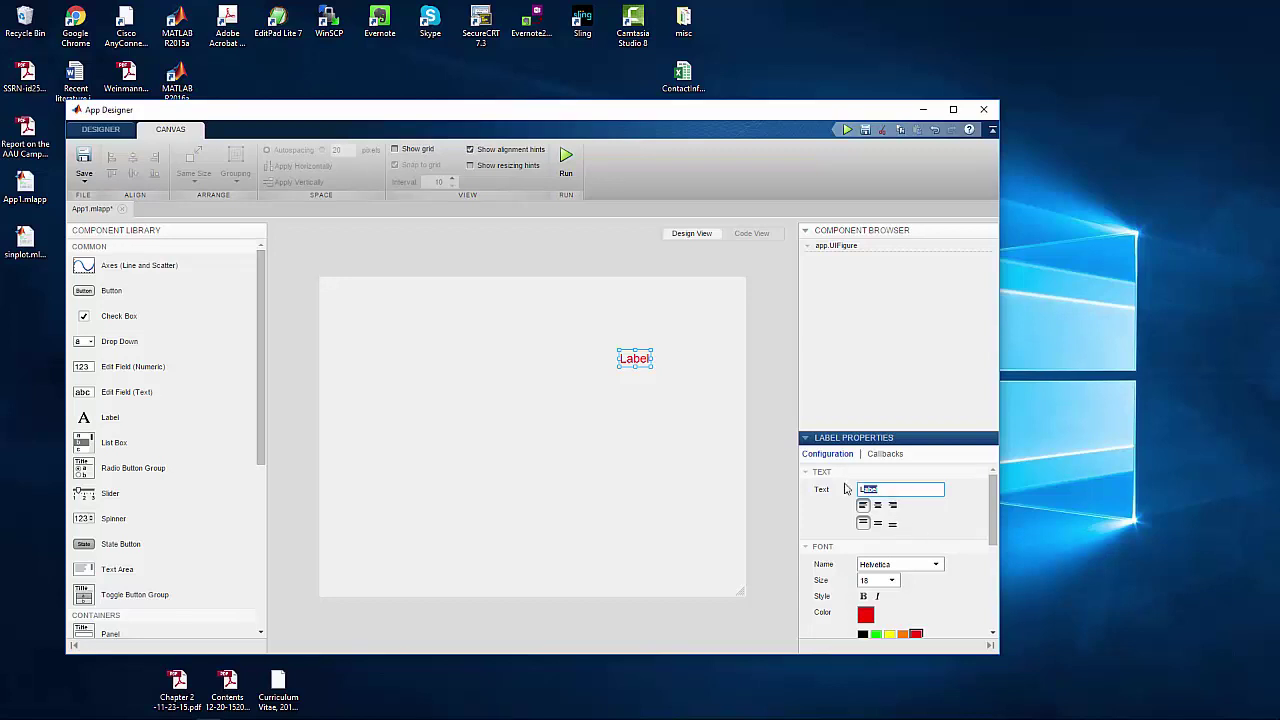
text(Type a value for "a)
key(Return)
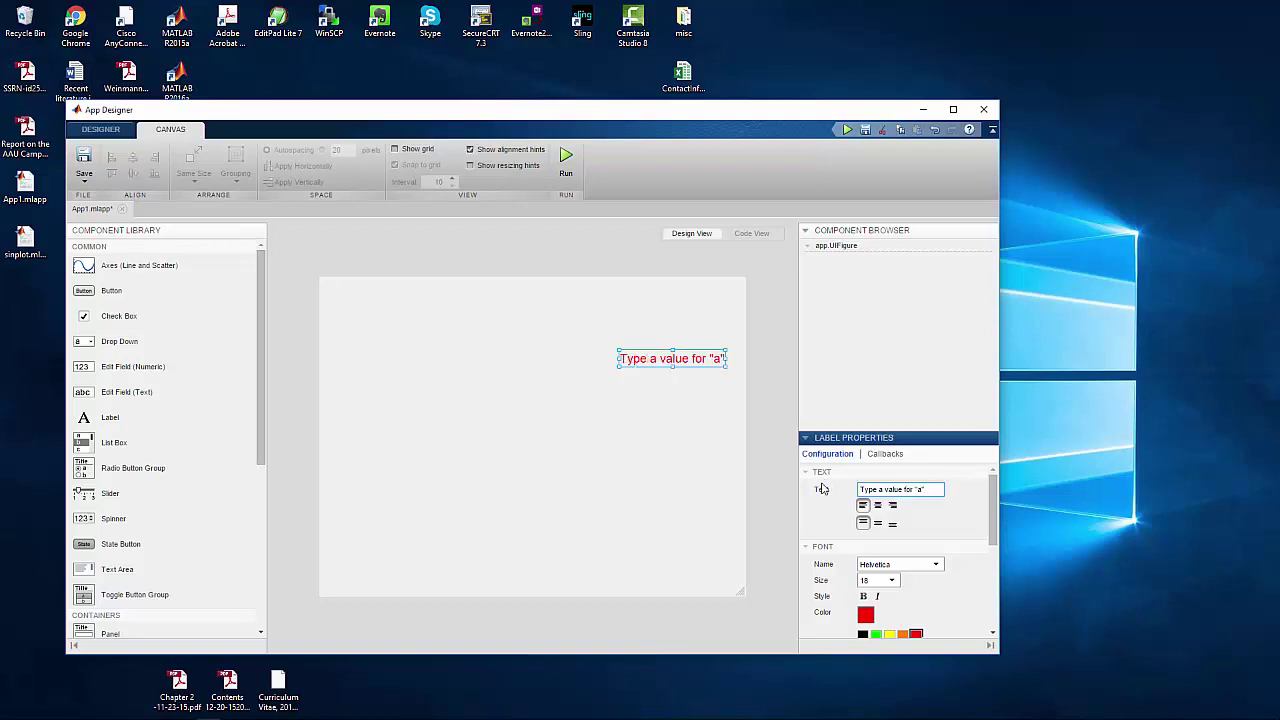
Step: Add a numeric edit field to the canvas, left of the red label, and set its font size to 18
click(107, 375)
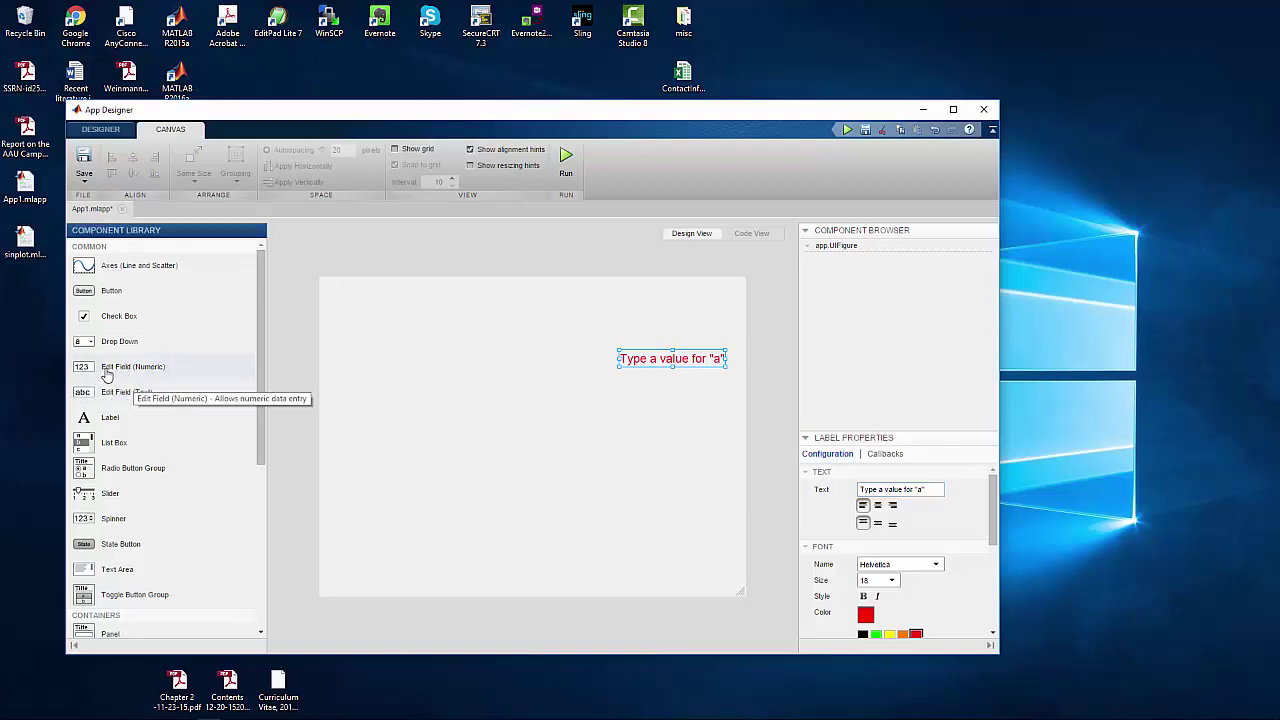
drag(107, 375, 463, 363)
click(893, 507)
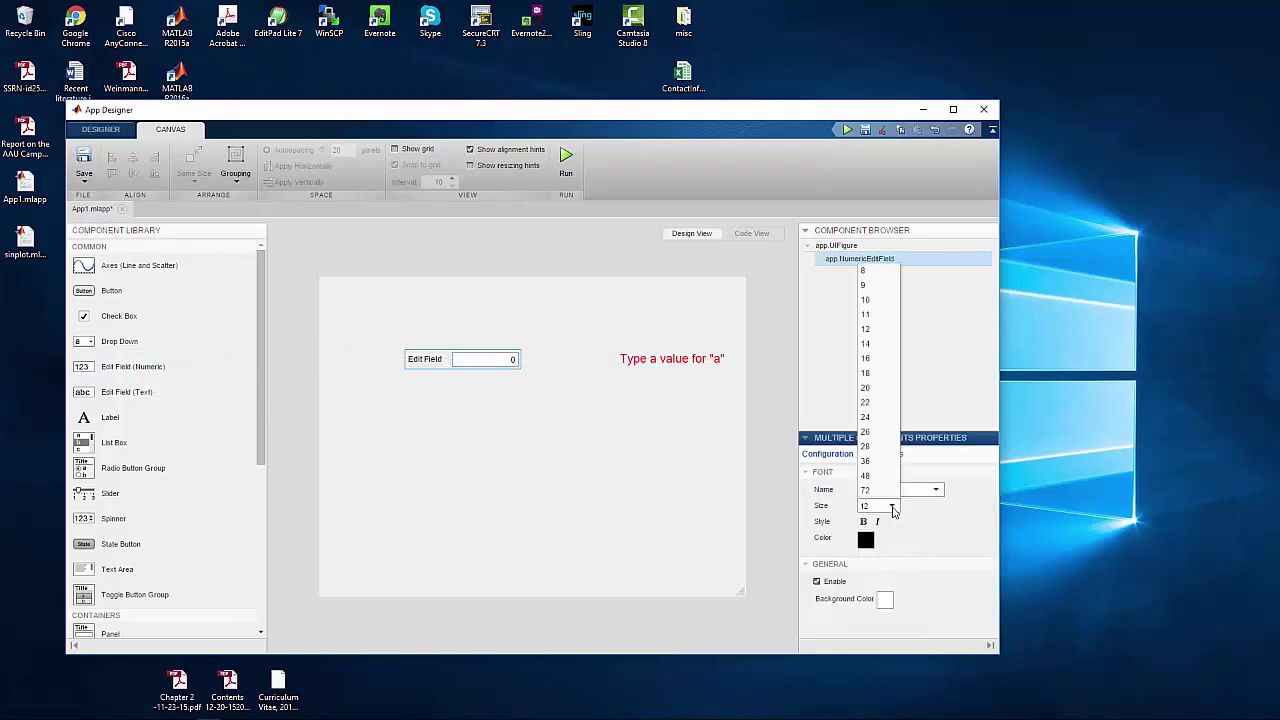
click(876, 374)
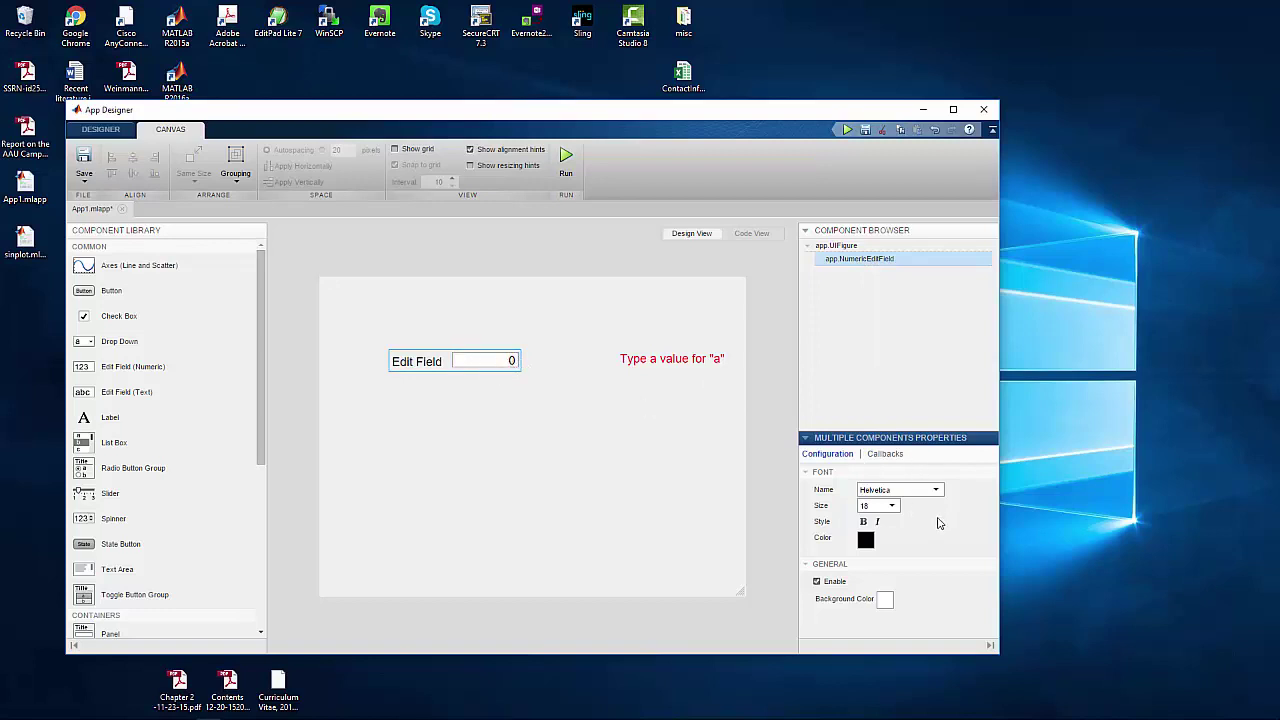
Step: Look over the font and general properties of the edit field group, and the properties of its numeric box alone
click(806, 473)
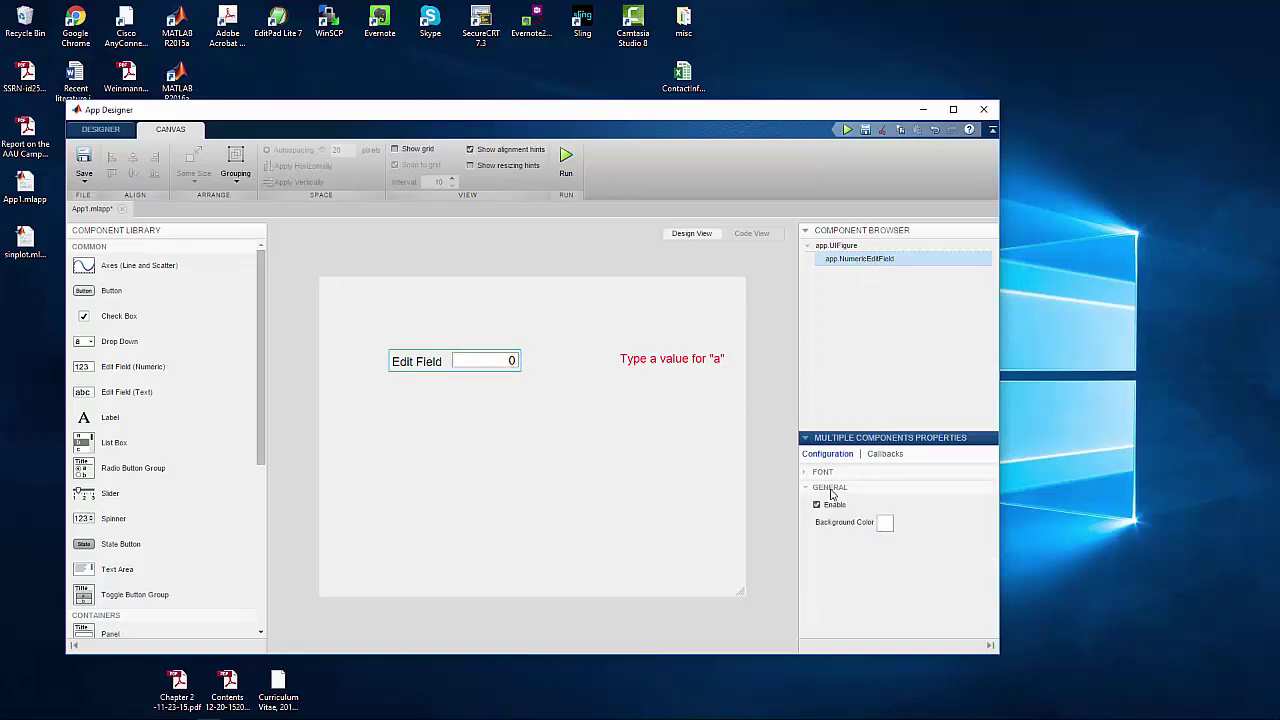
click(806, 474)
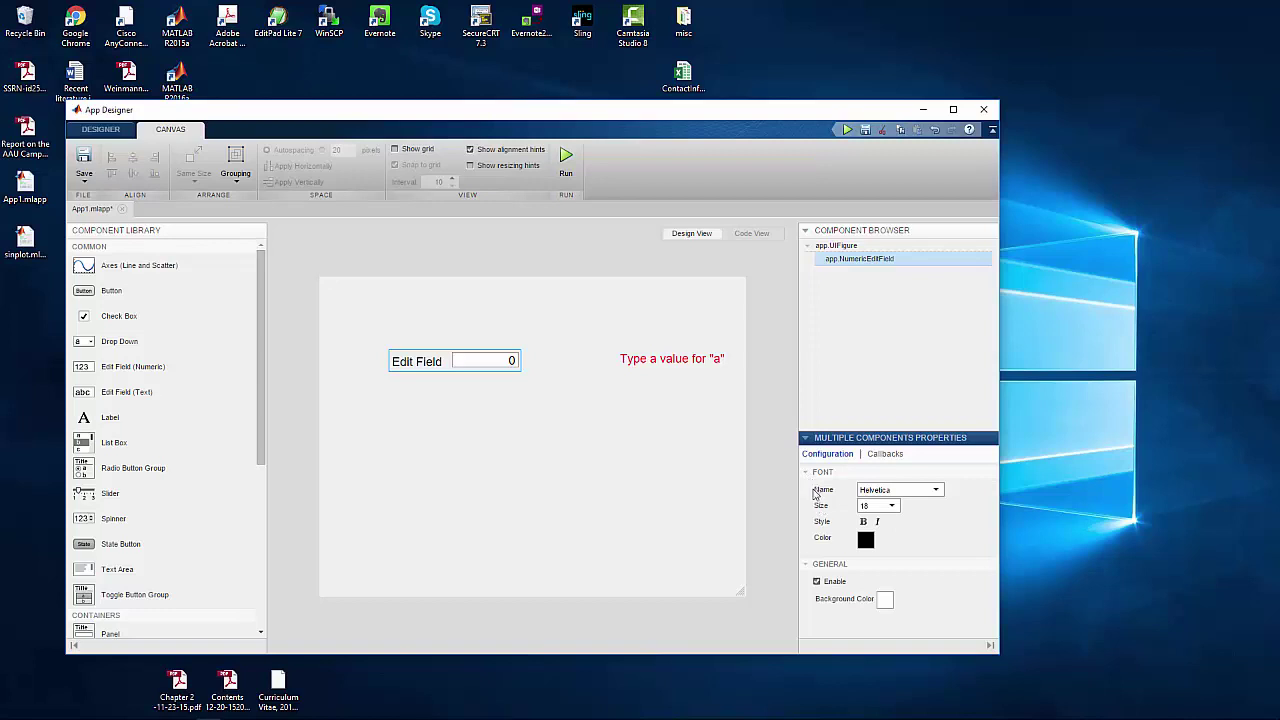
click(807, 566)
click(807, 567)
click(480, 368)
click(480, 366)
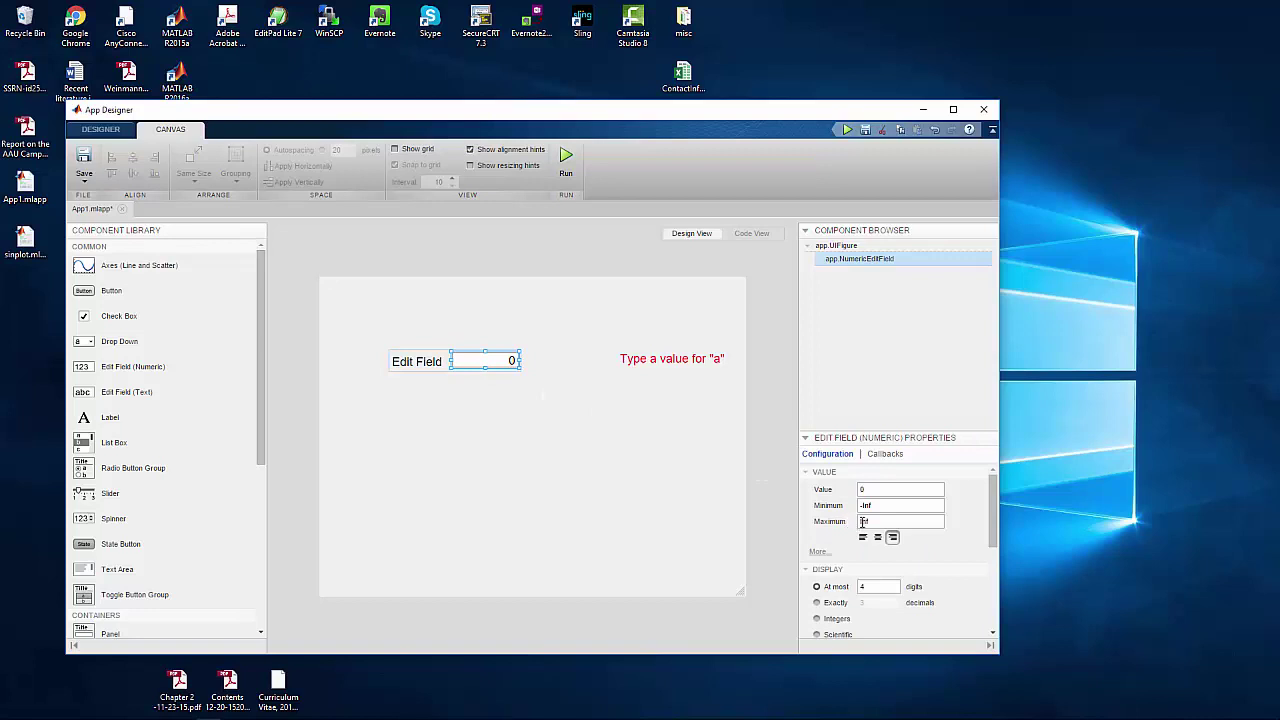
Step: Change the numeric edit field's label text to "a"
click(423, 366)
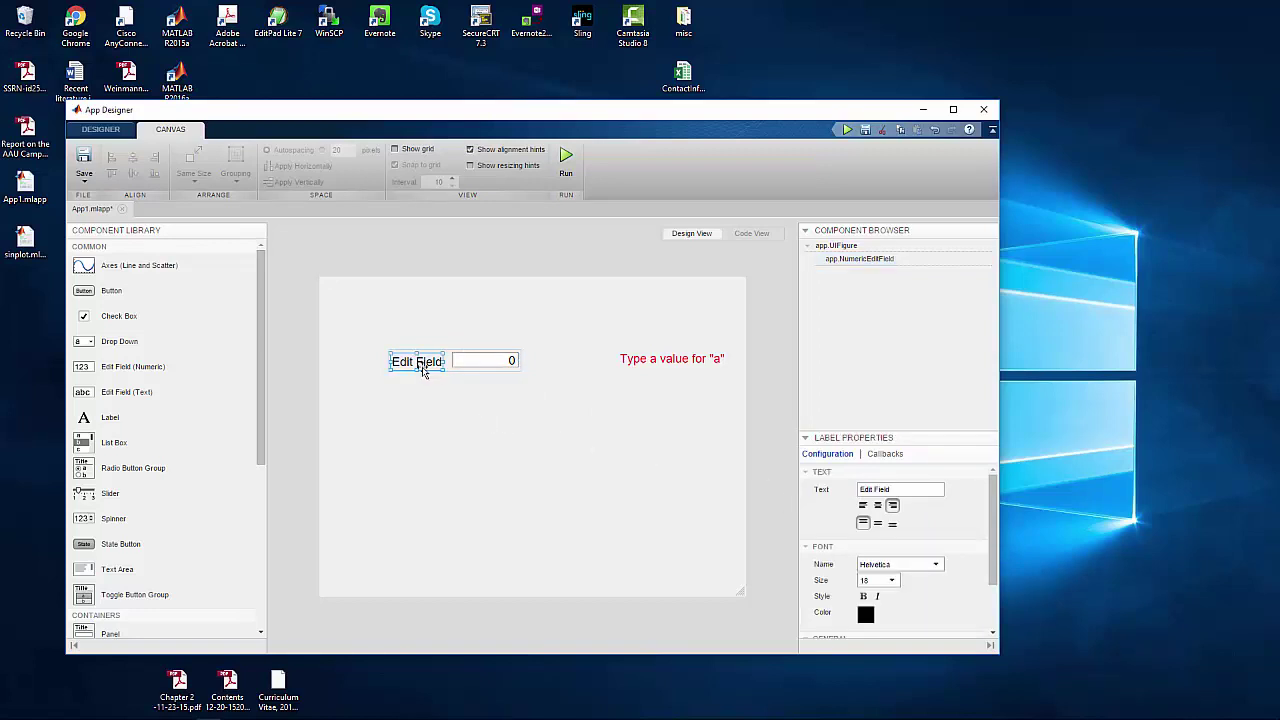
click(898, 490)
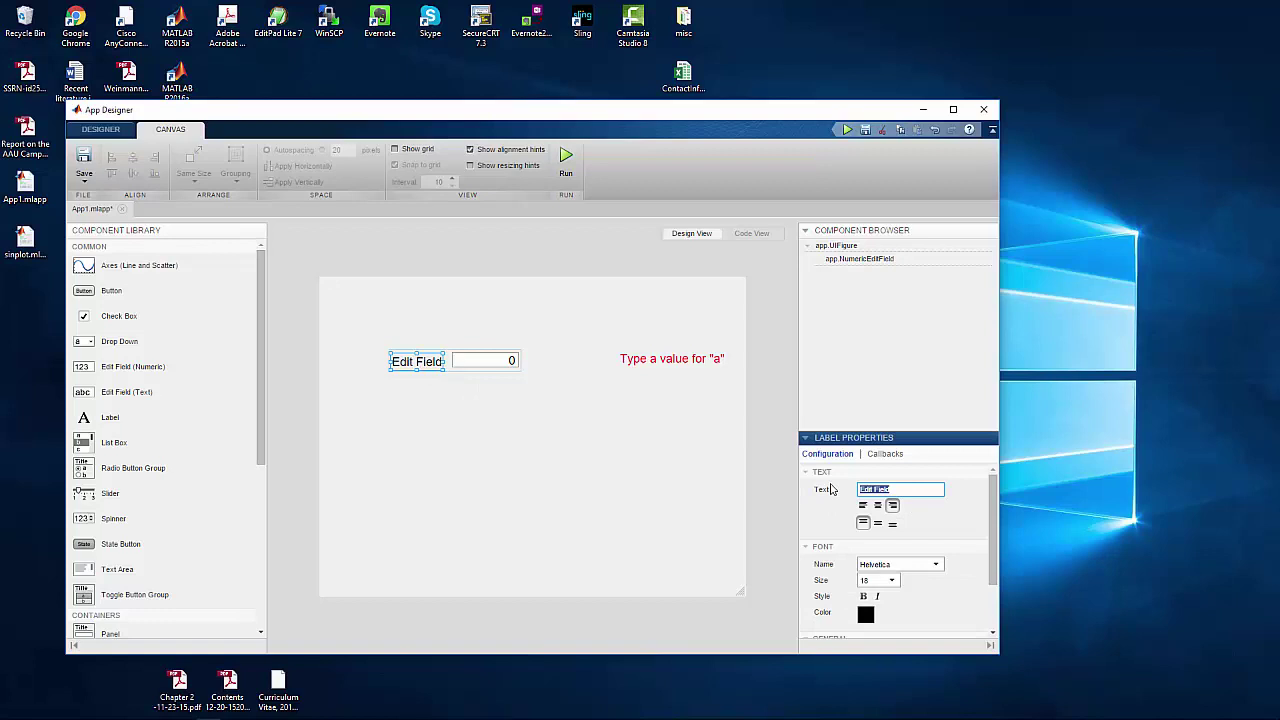
text(a)
key(Return)
click(529, 476)
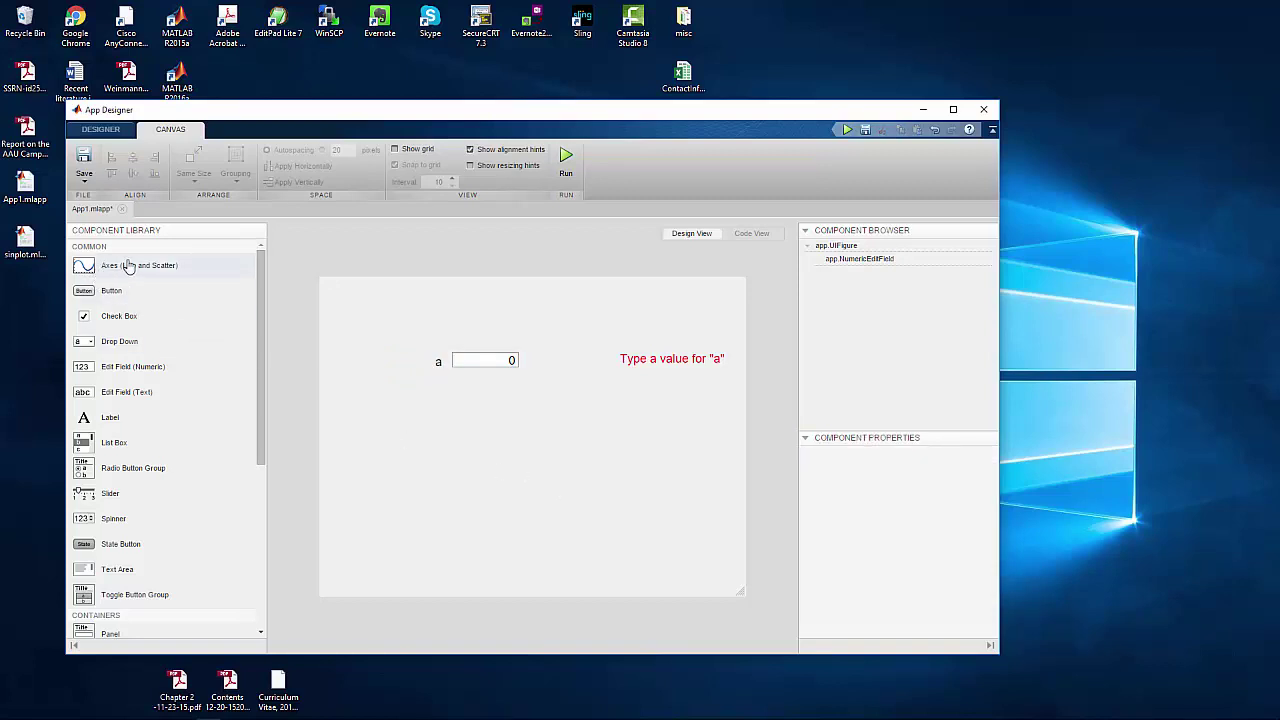
Step: Place an Axes (Line and Scatter) component below the edit field and enlarge it to fill most of the lower canvas
drag(104, 270, 528, 466)
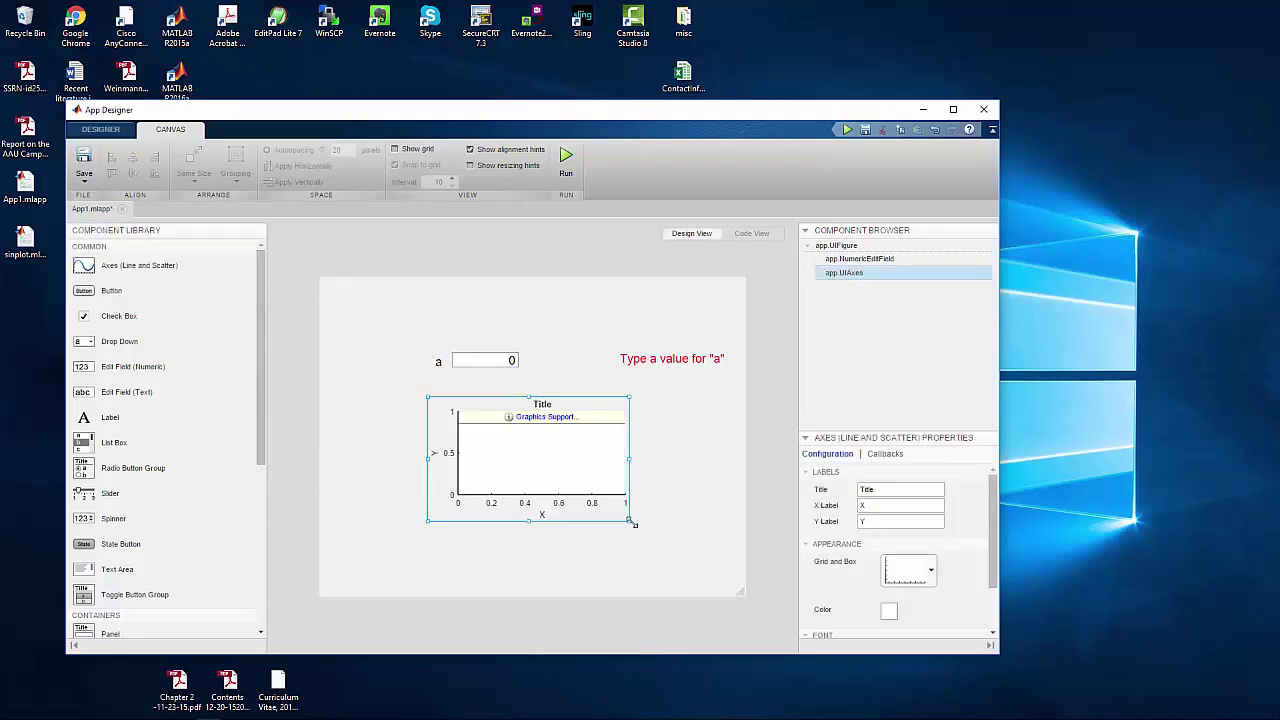
drag(633, 523, 694, 573)
drag(428, 573, 393, 578)
Step: Clear the axes' title and set its Y label to Sin(aX)
double_click(856, 493)
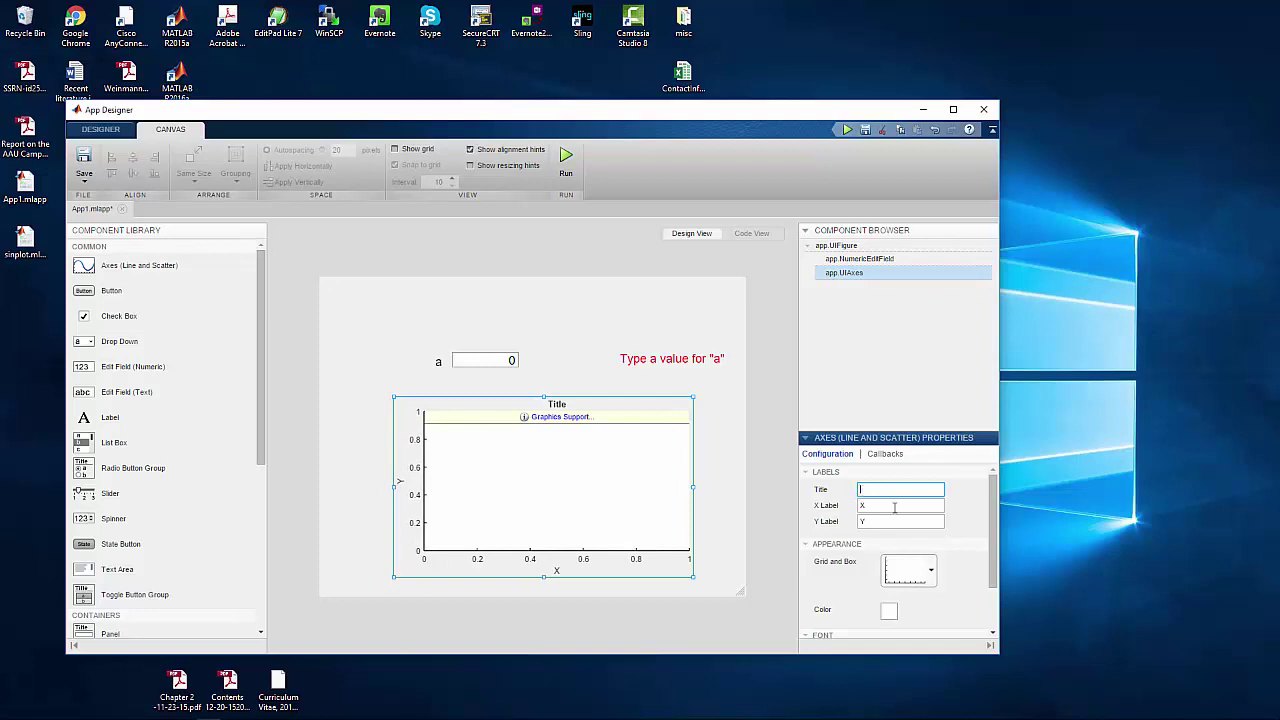
double_click(879, 521)
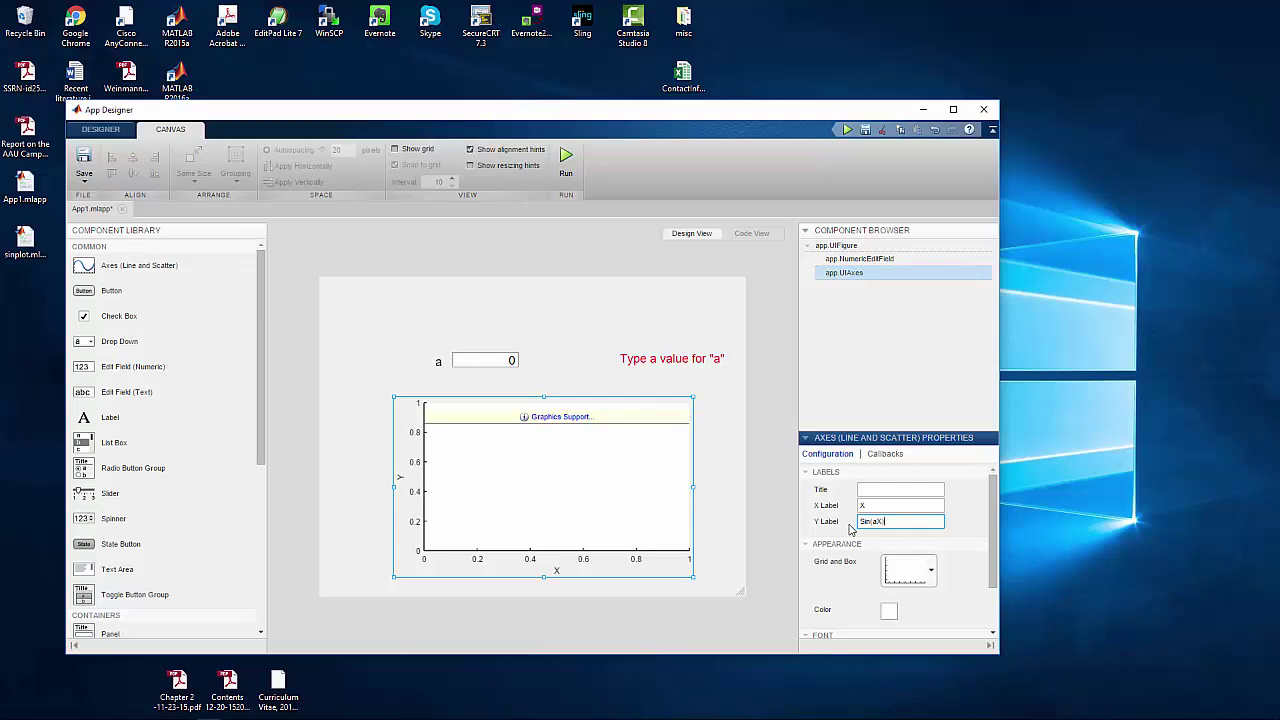
click(730, 509)
click(740, 450)
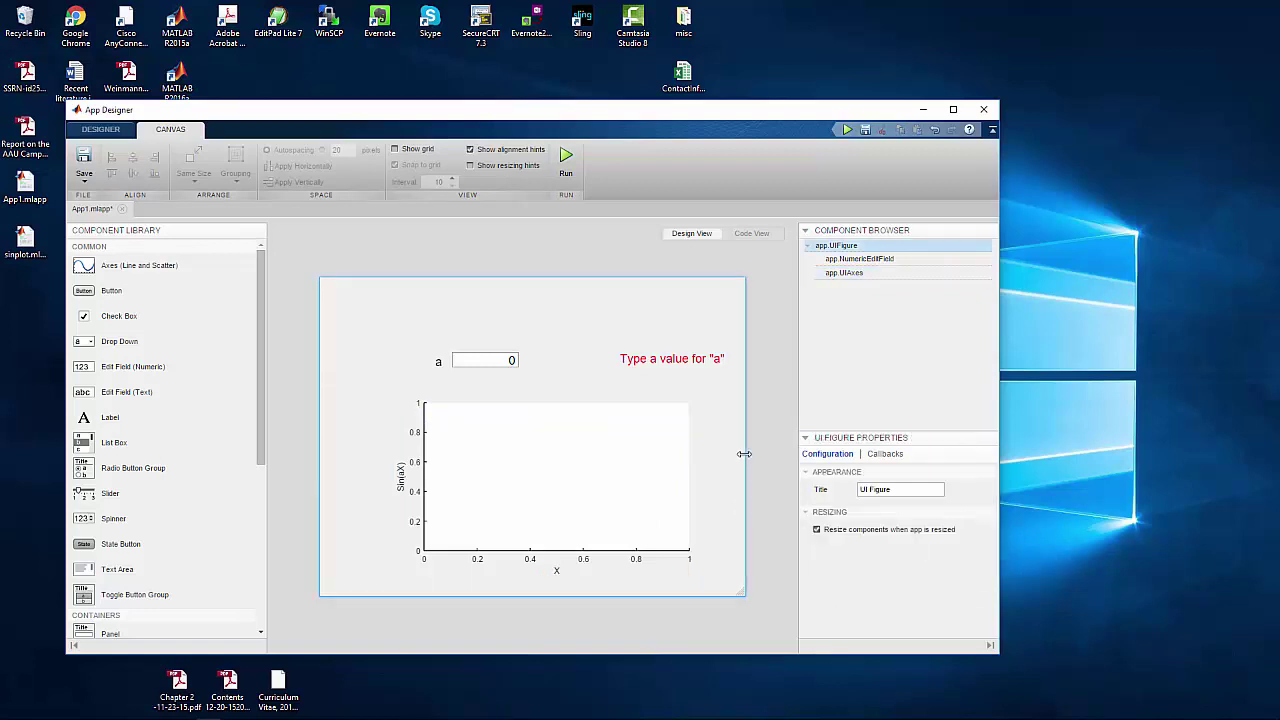
click(760, 457)
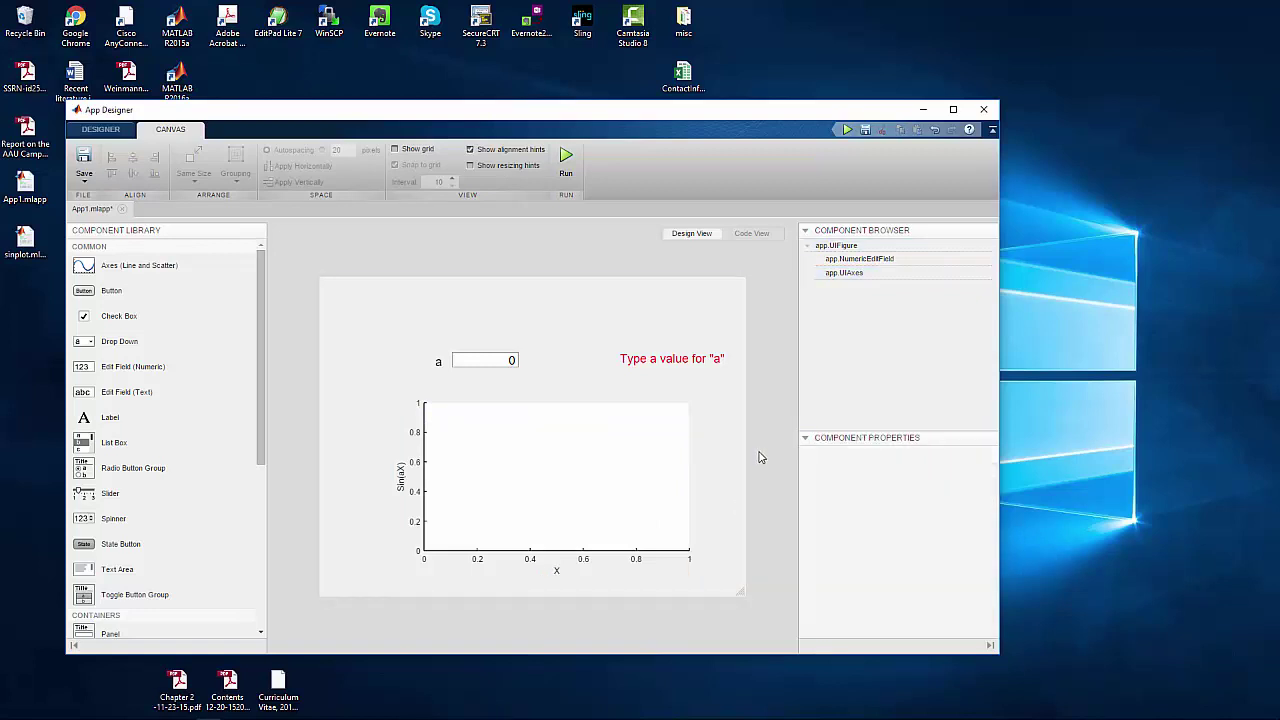
Step: Review the label, appearance and font properties available for the axes
click(667, 456)
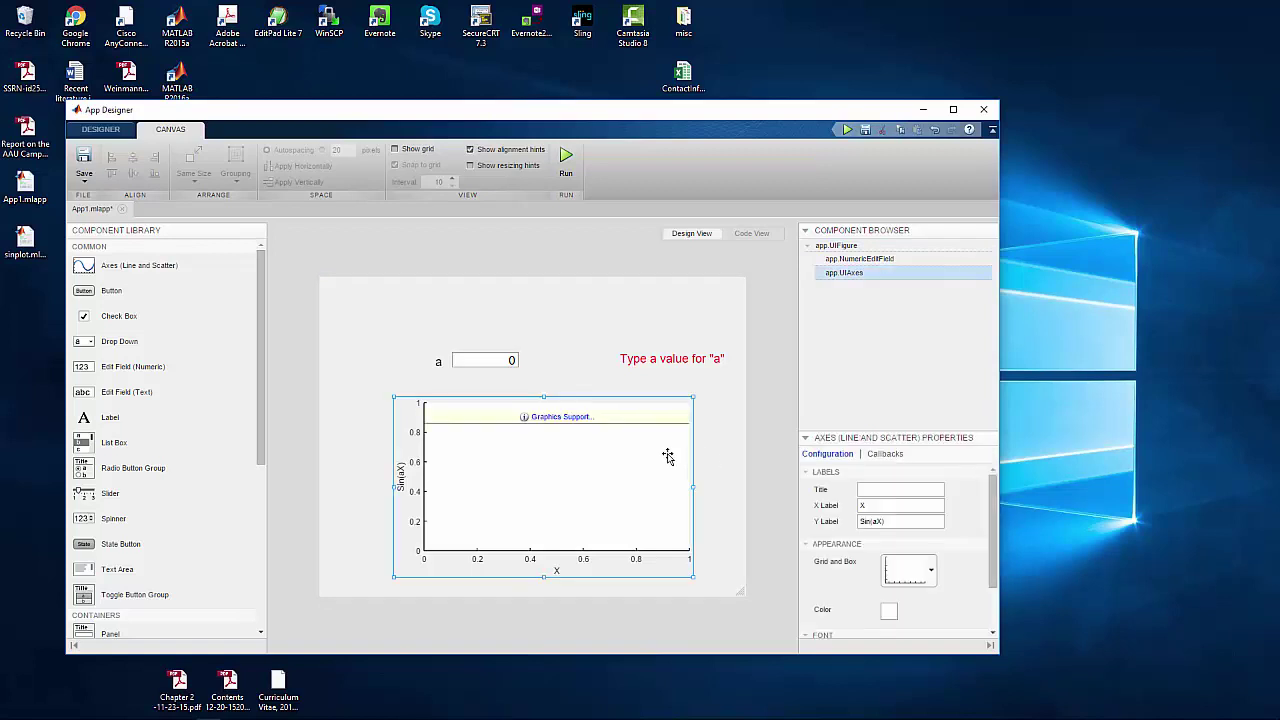
scroll(968, 531, down, 2)
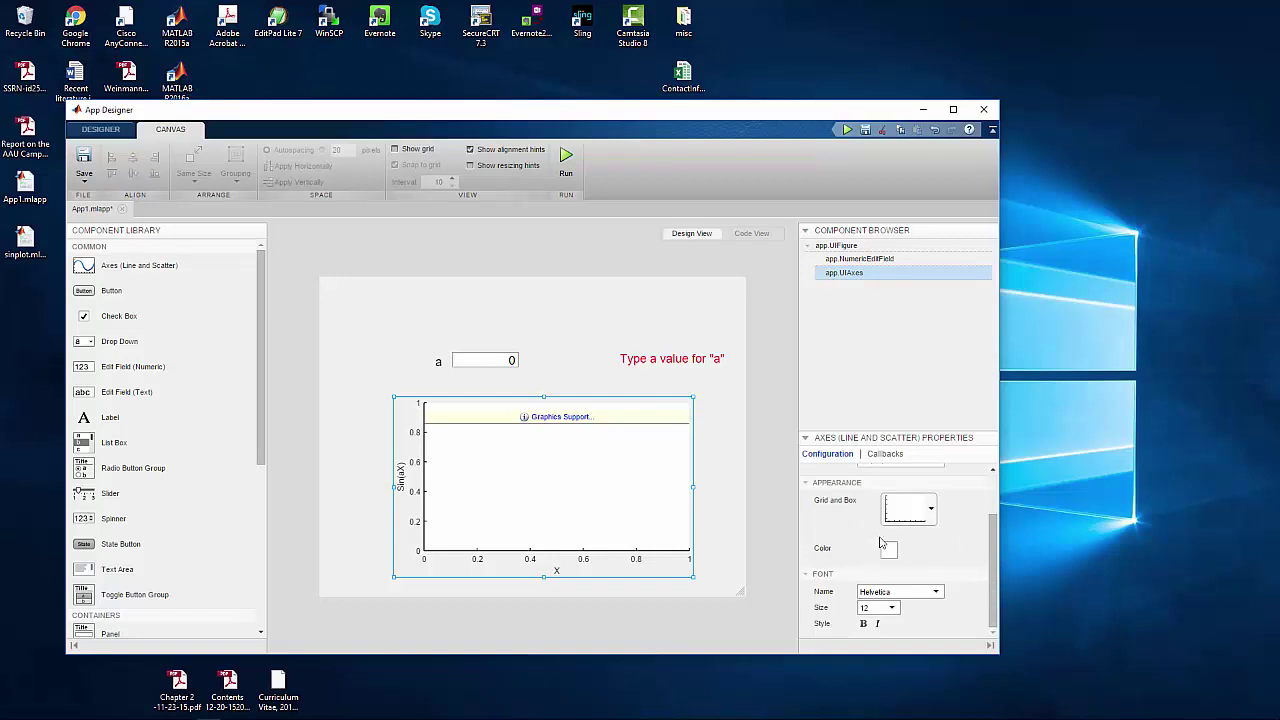
drag(997, 580, 1000, 515)
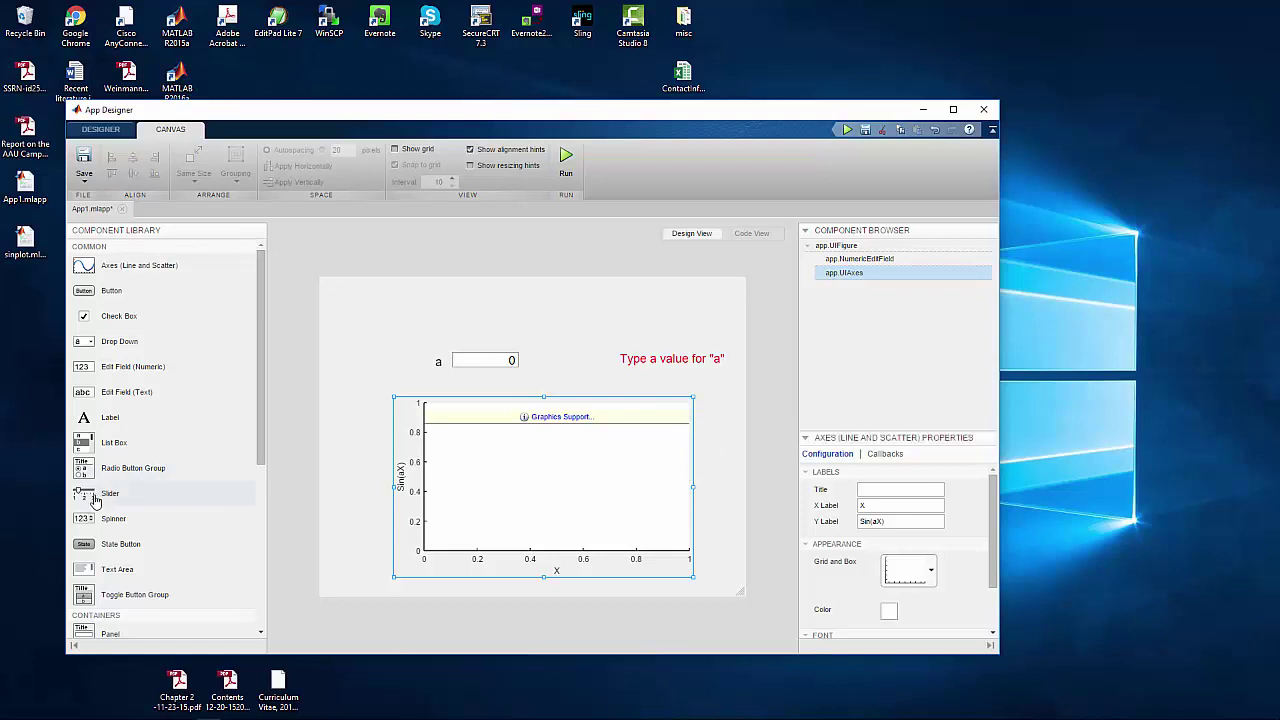
Step: Add a Slider near the canvas's top edge and a Semicircular Gauge to the right of it
drag(93, 498, 428, 306)
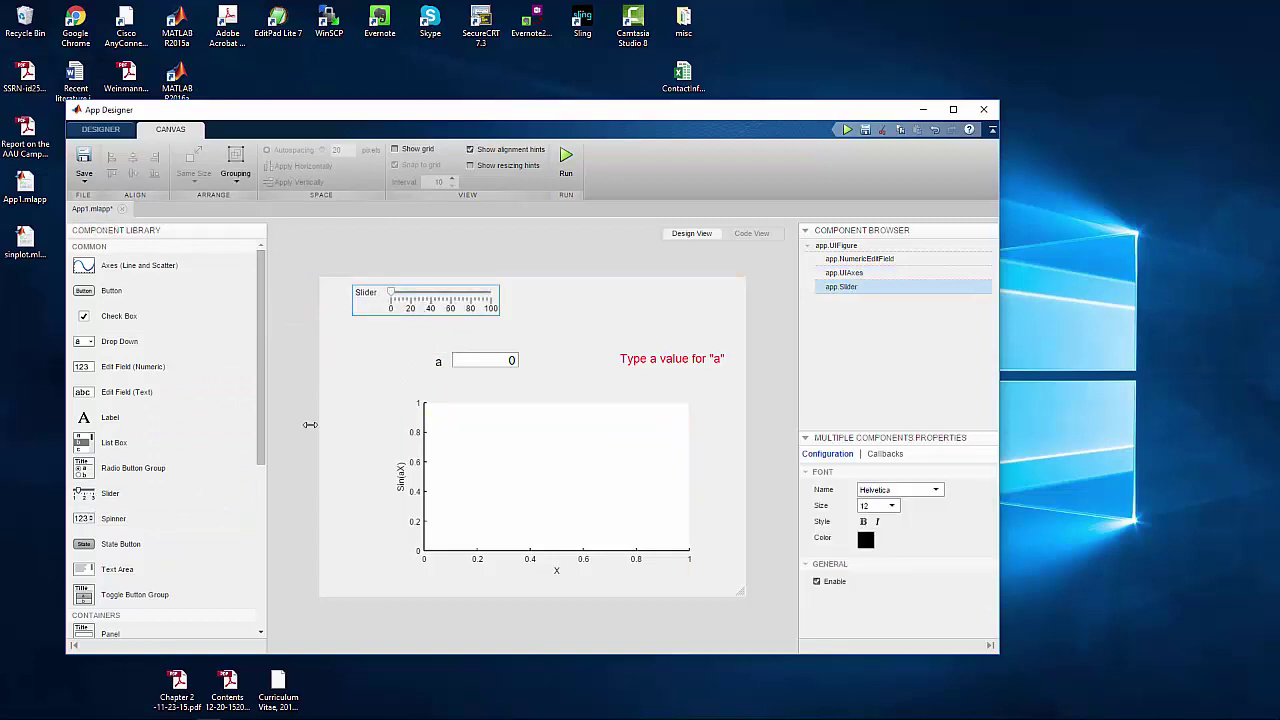
scroll(158, 512, down, 5)
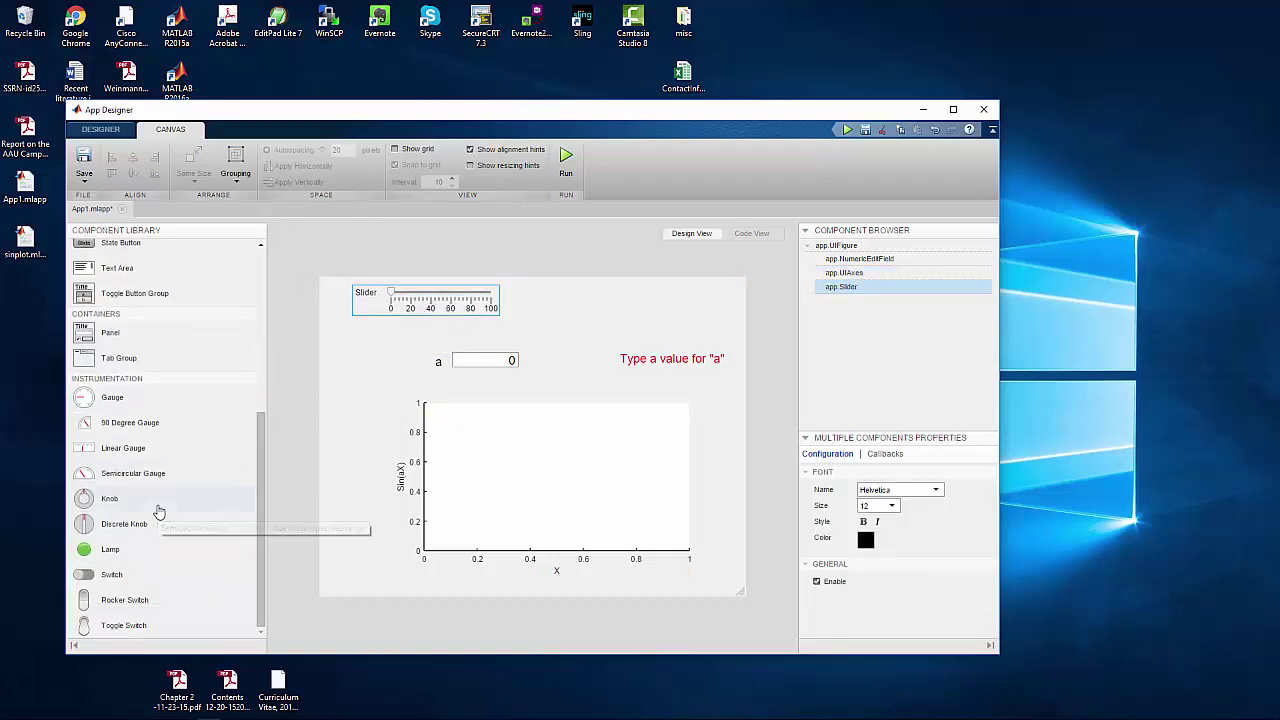
drag(97, 473, 590, 313)
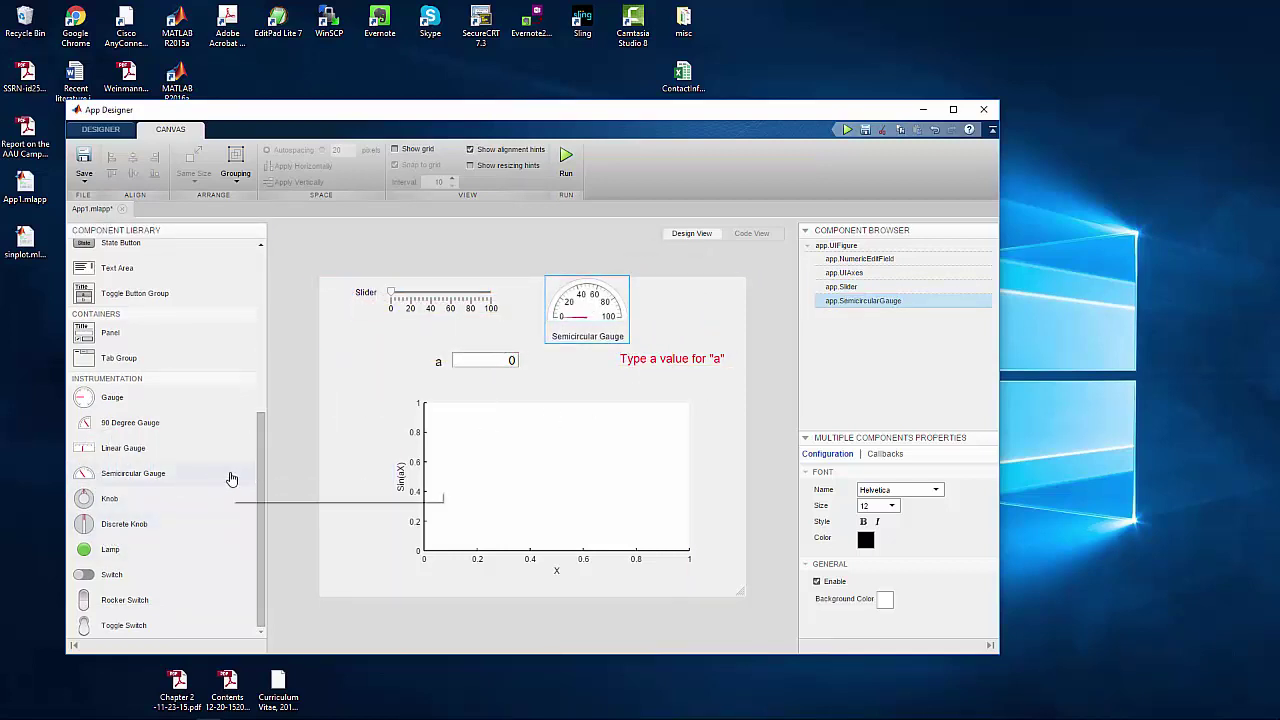
Step: Select the semicircular gauge's dial on its own, without its label, to show its scale and tick properties
click(632, 342)
click(629, 341)
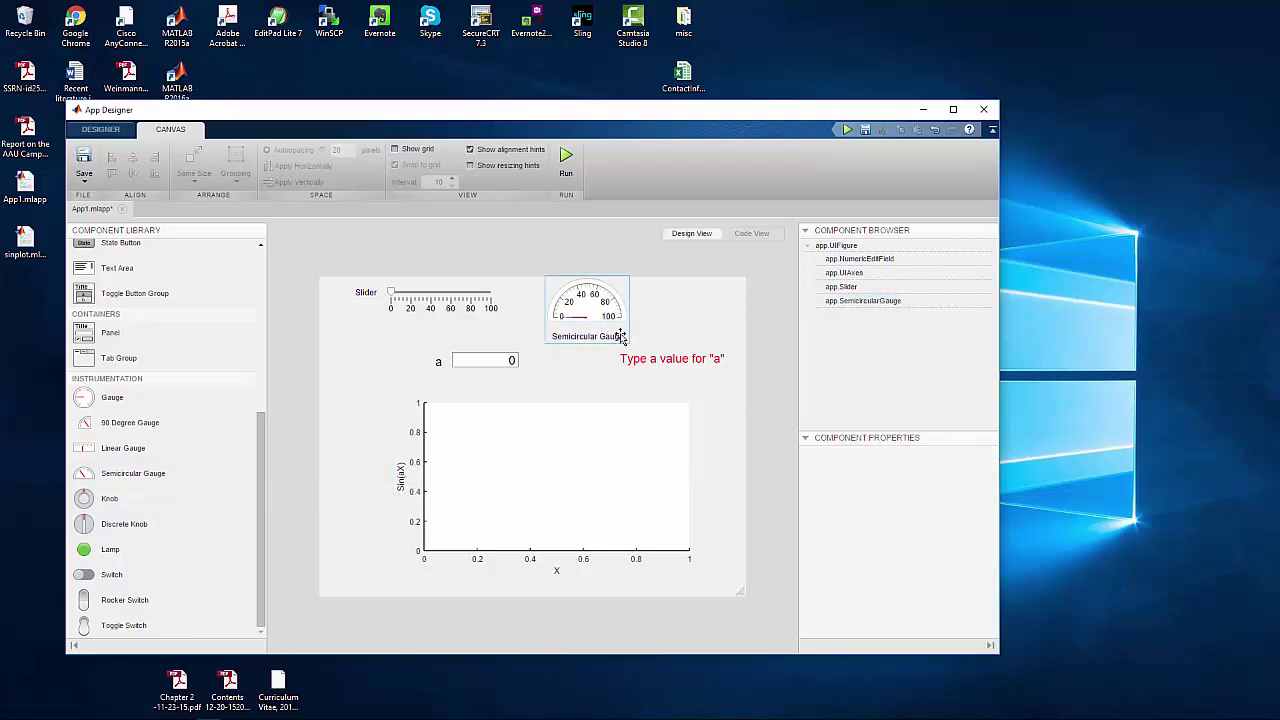
click(632, 335)
click(628, 308)
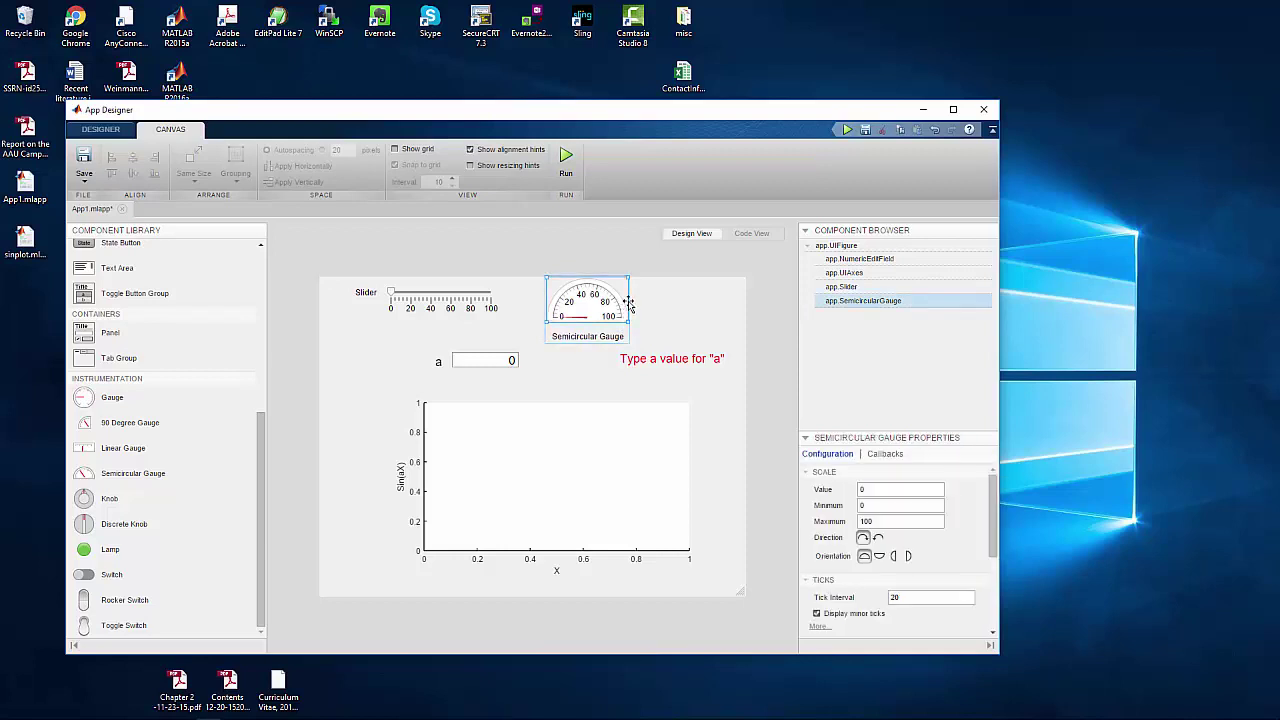
Step: Delete the semicircular gauge and the slider from the canvas
key(Delete)
click(496, 295)
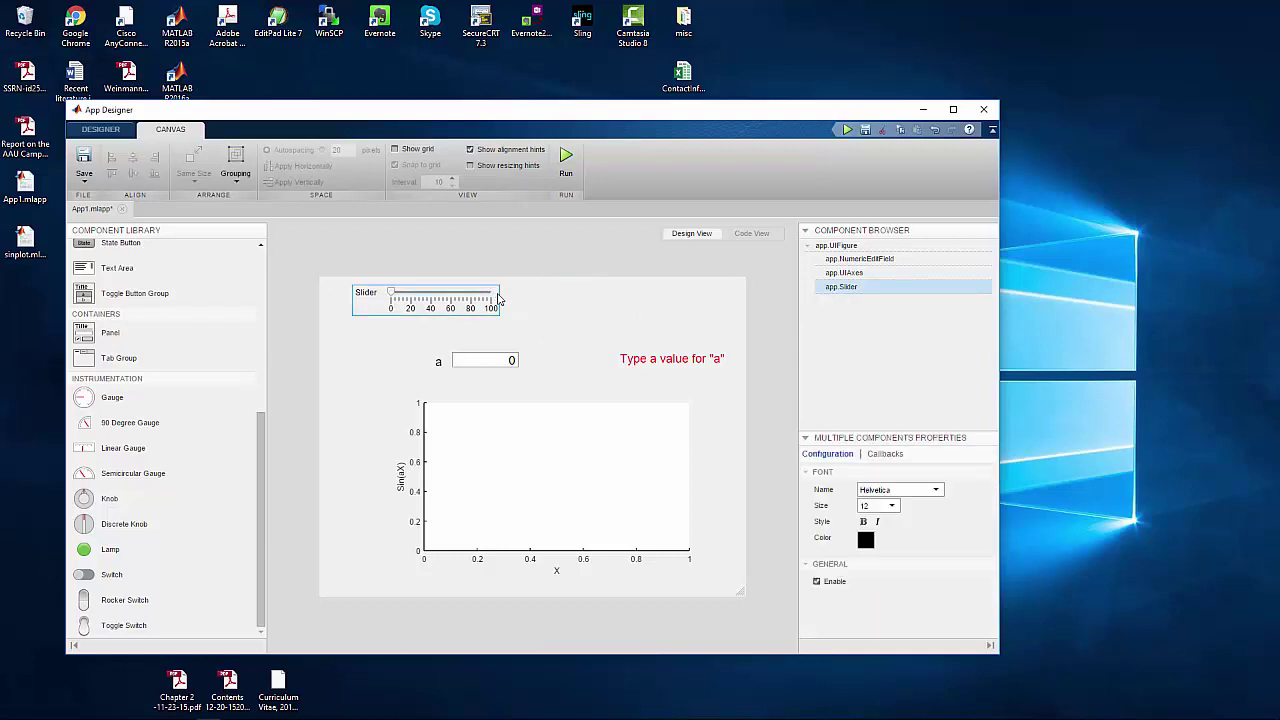
click(503, 303)
click(497, 300)
key(Delete)
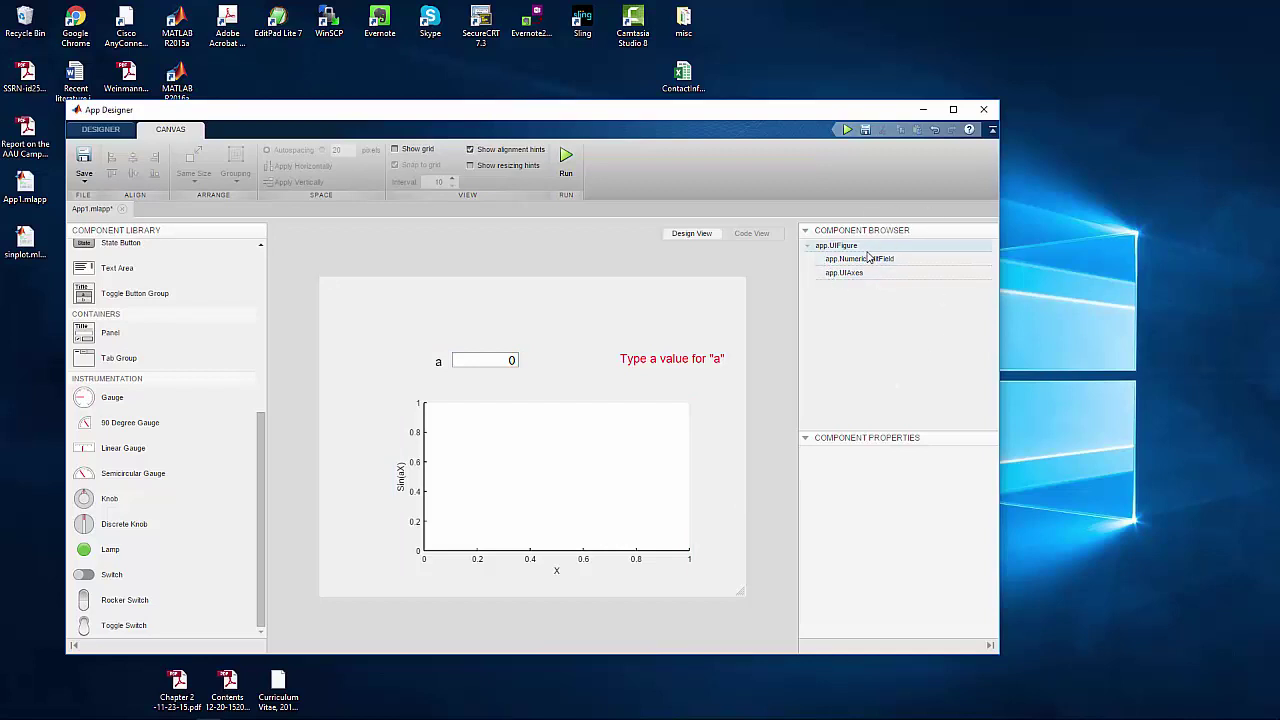
Step: Select the numeric edit field and the axes in turn to identify their component names, and clear the selection
click(498, 364)
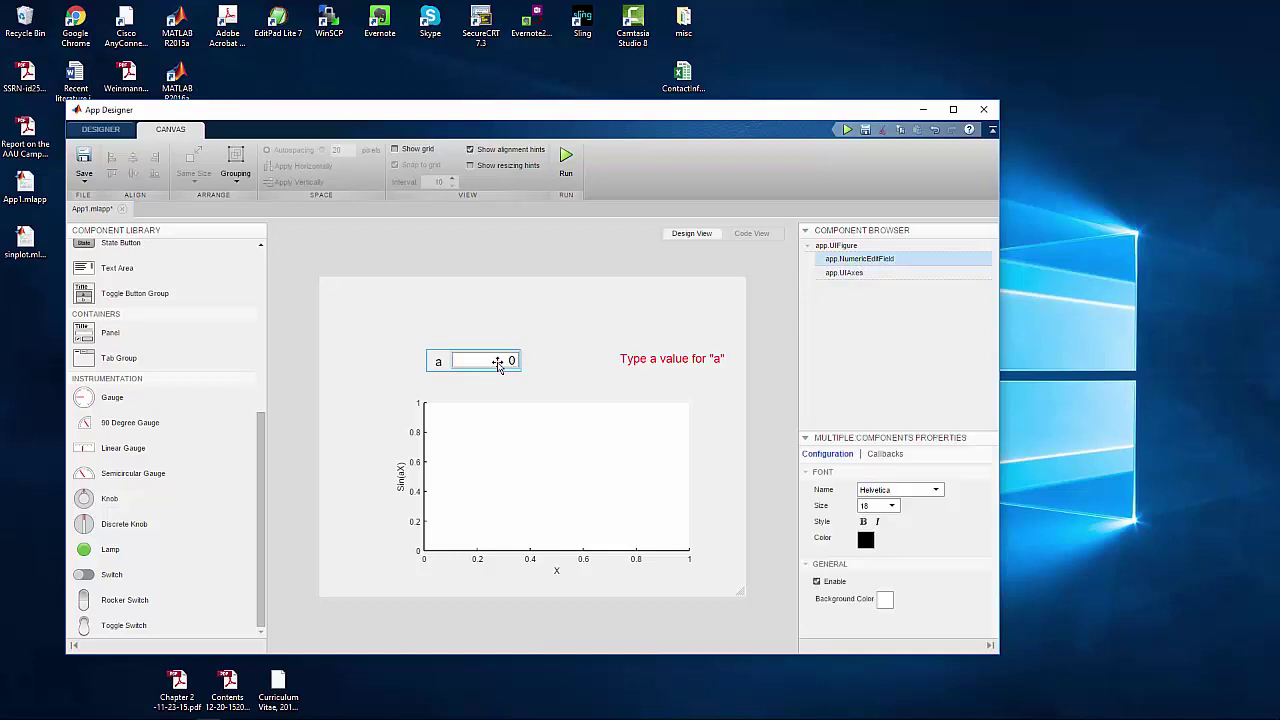
click(845, 274)
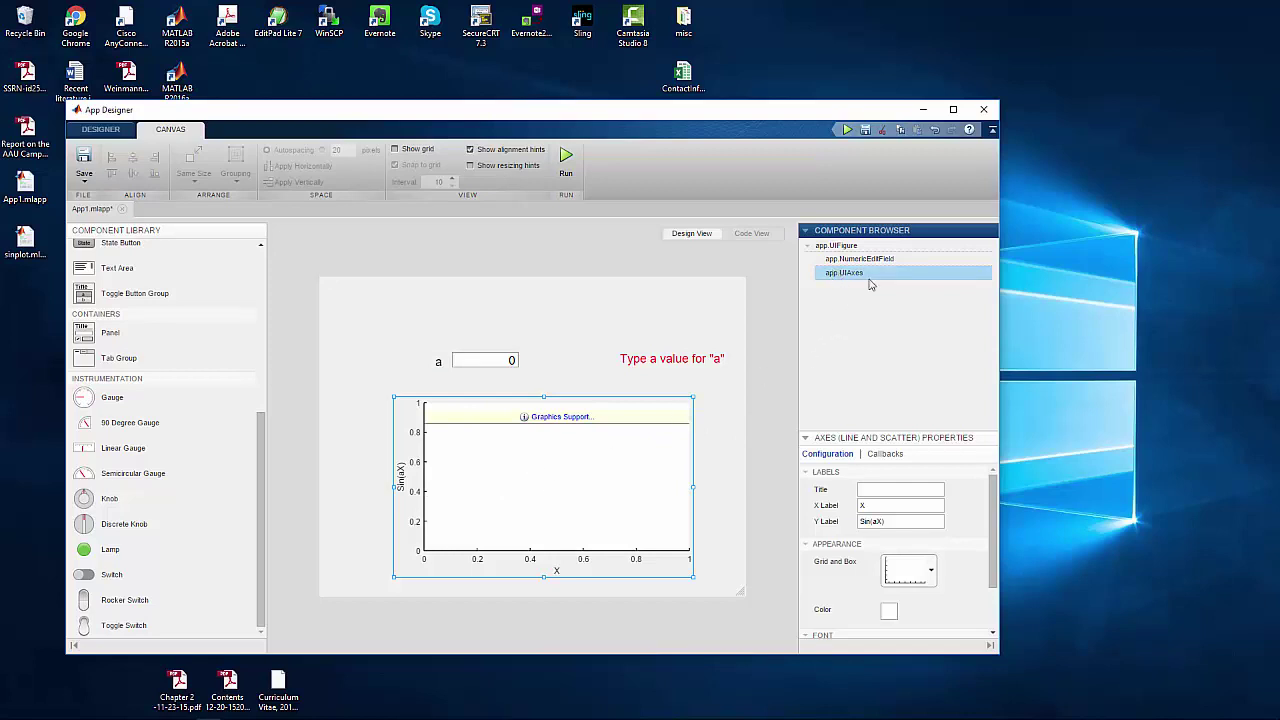
click(716, 447)
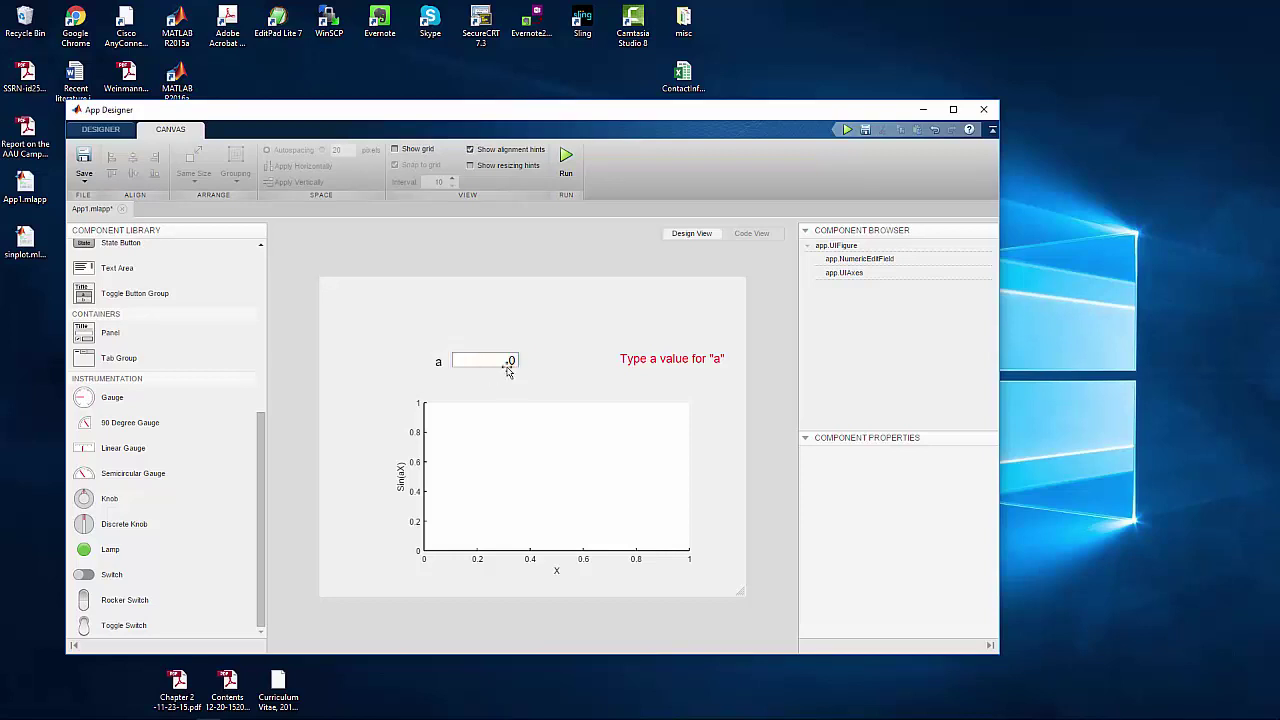
Step: Add a ValueChangedFcn callback to the numeric edit field for a
click(471, 358)
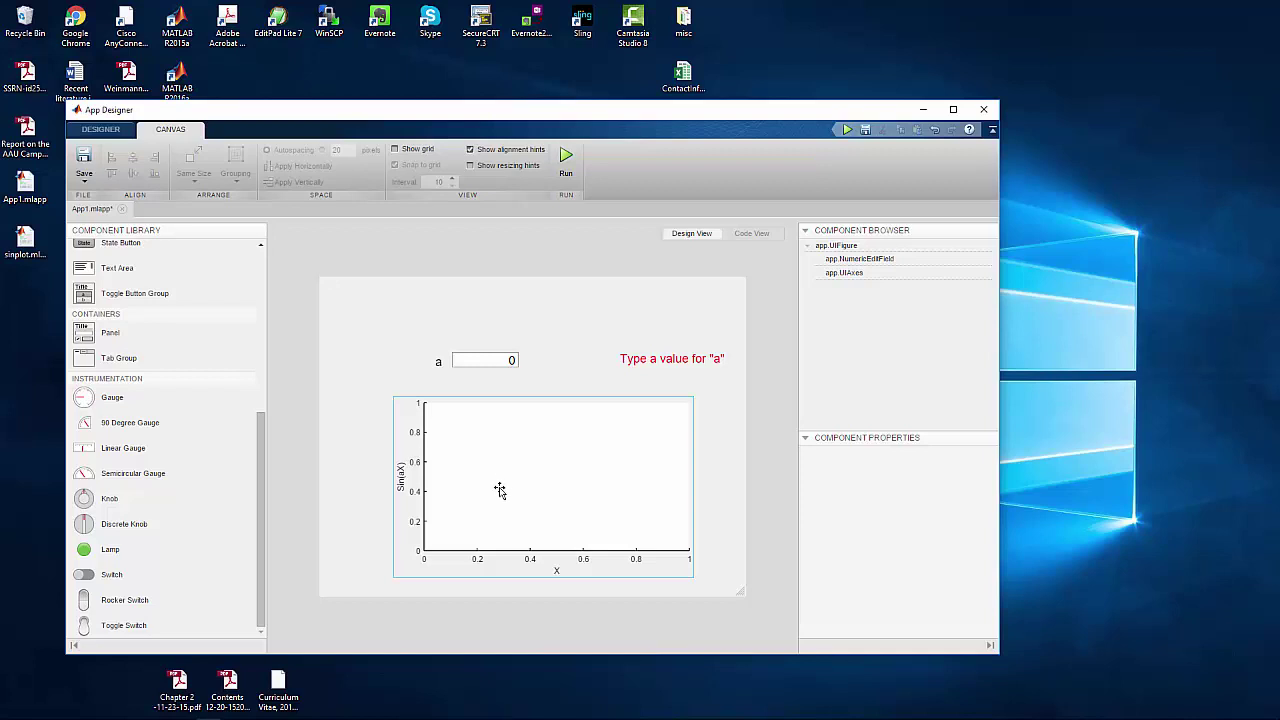
click(500, 361)
click(469, 362)
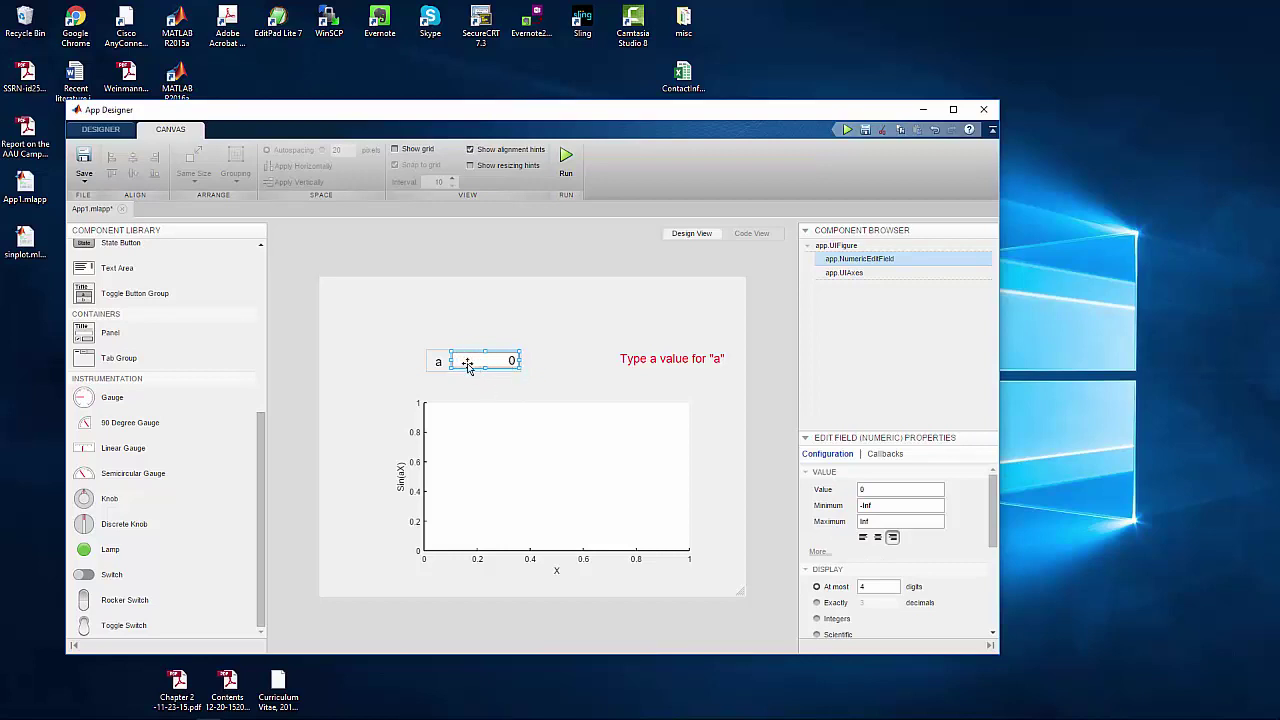
right_click(500, 360)
mouse_move(536, 484)
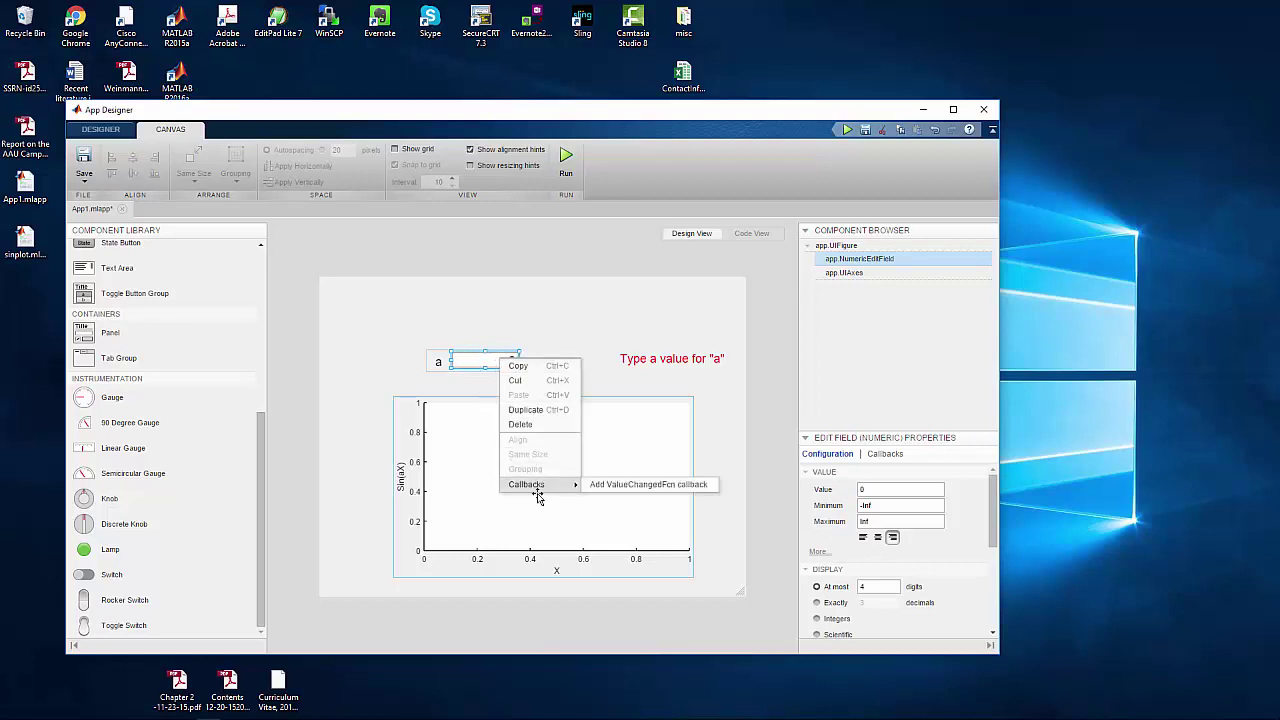
click(665, 490)
click(614, 421)
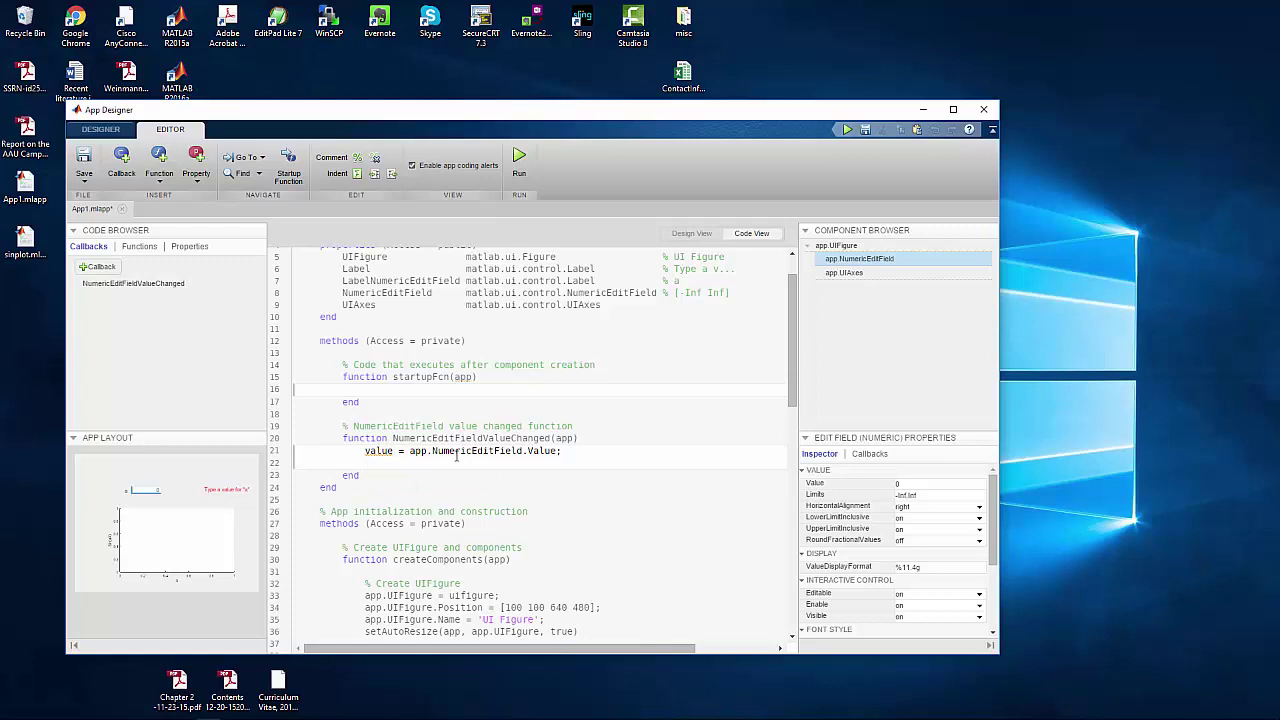
Step: In the edit field's callback, rename the variable value to a and add the line x=0:0.01:pi; below it
drag(395, 451, 365, 452)
text(a)
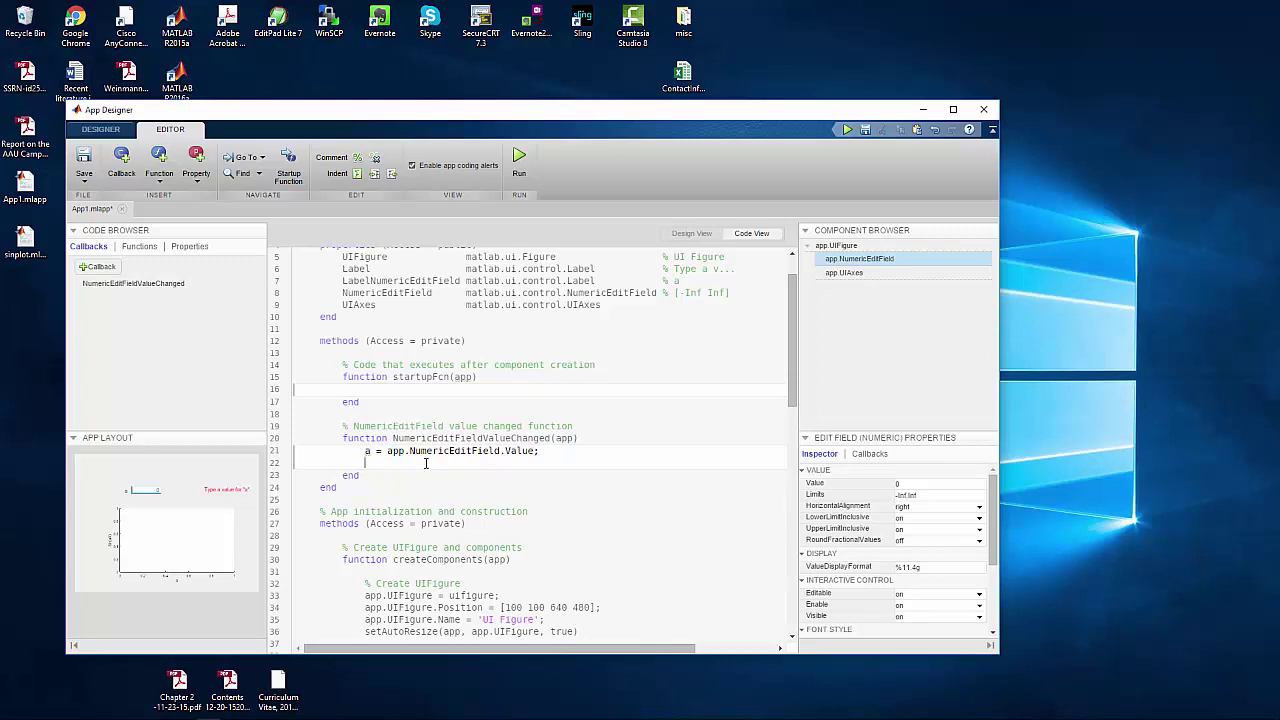
text(x=0:0.01:pi;)
key(Return)
Step: Below the x definition, add the lines y=sin(a*x); and plot(app.UIAxes,x,y) to the callback
text(y=)
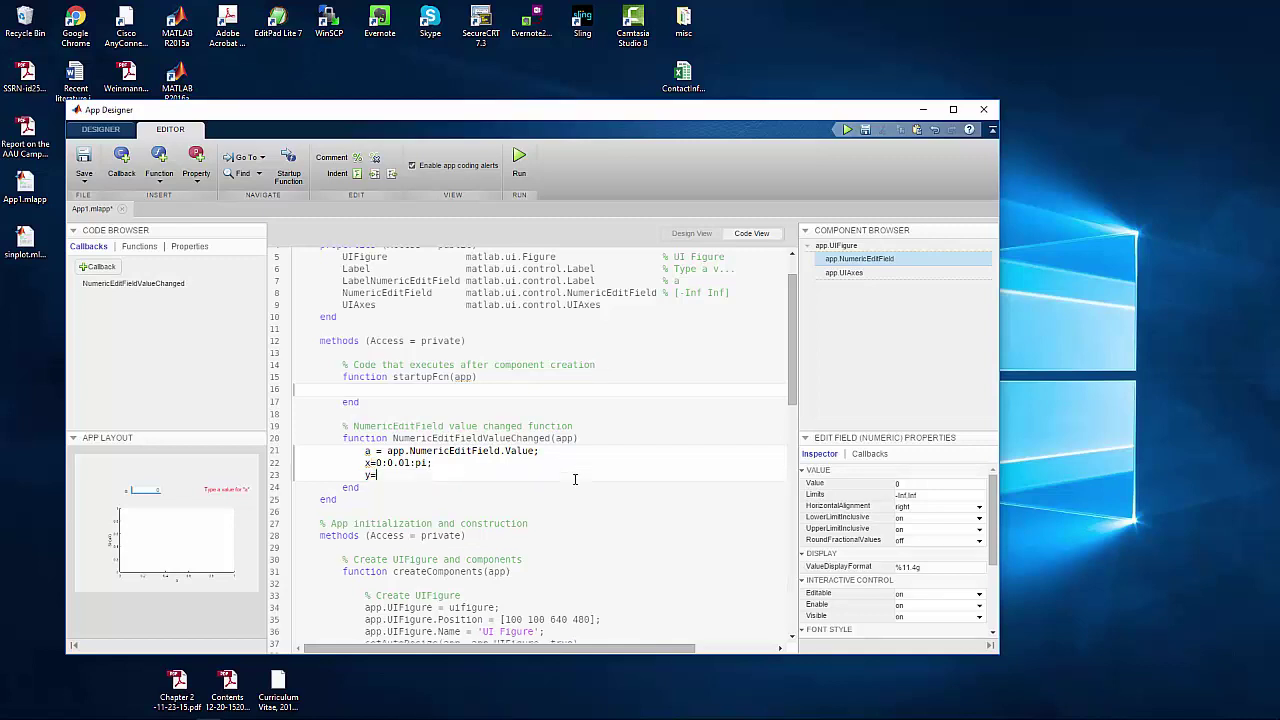
text(sin(a*x);)
key(Return)
text(pl)
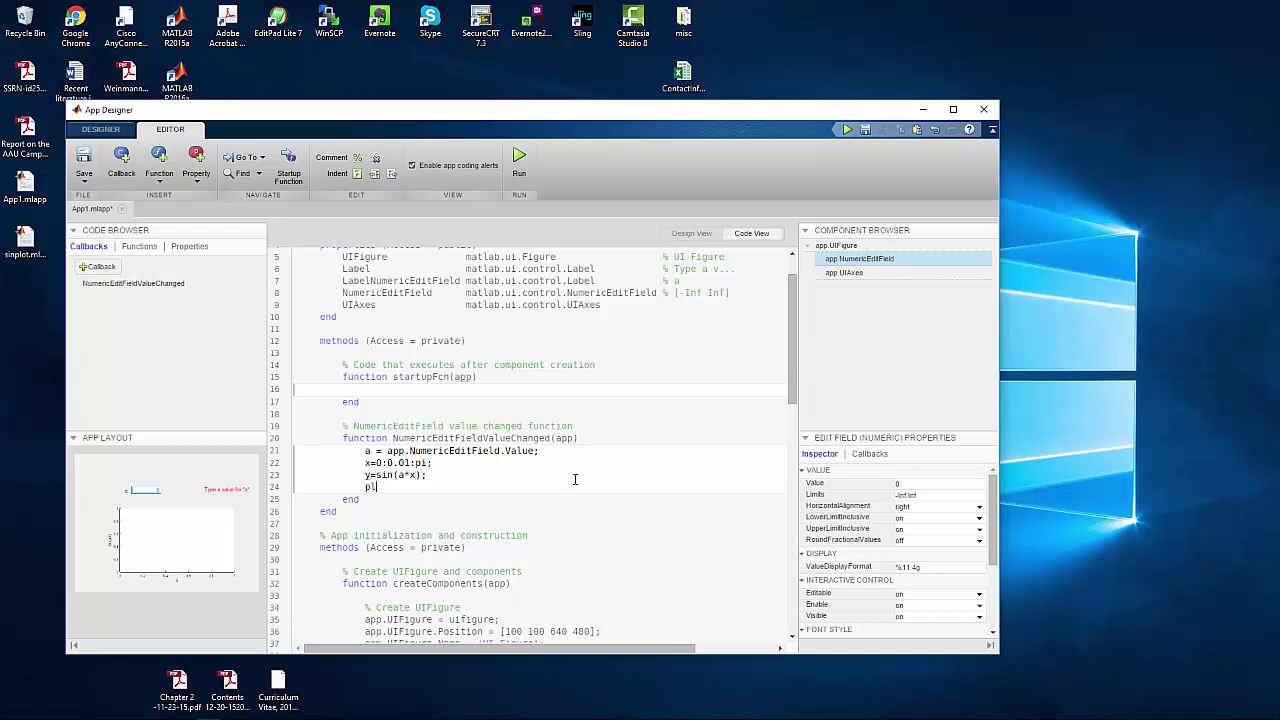
text(ot(x)
text(pp.UIA)
text(xes)
text(,x,y))
click(469, 495)
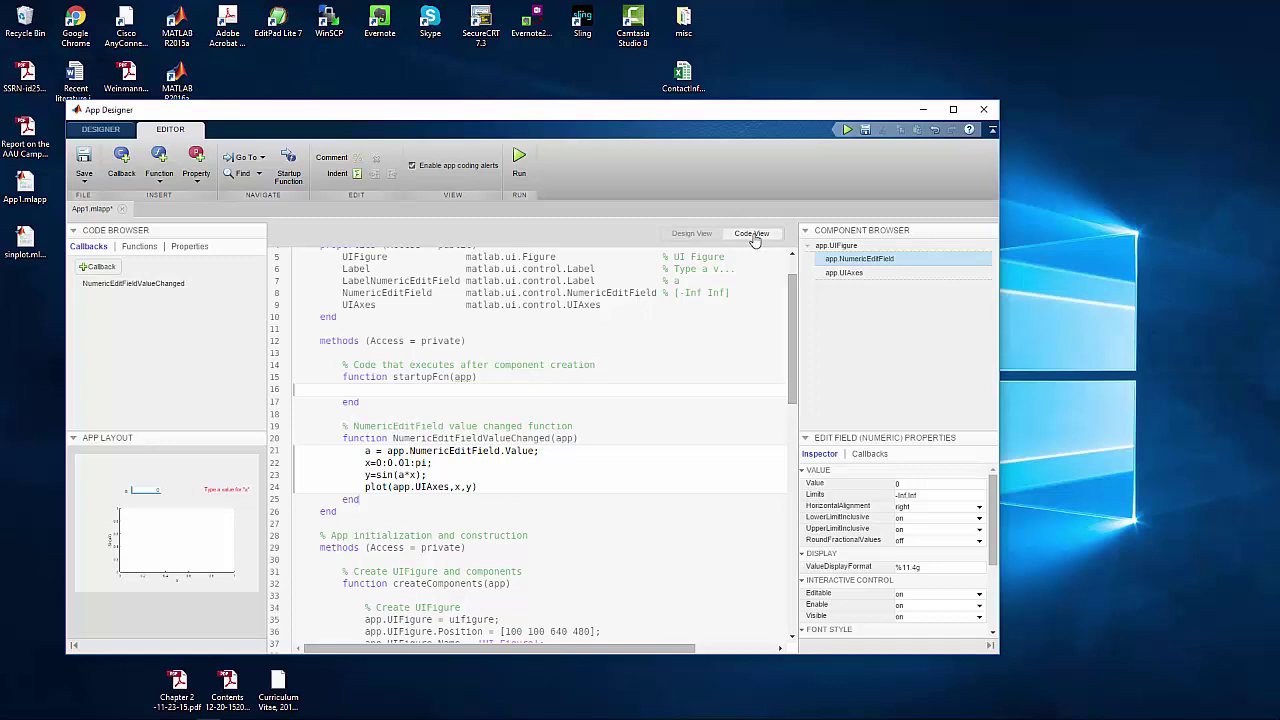
Step: Check the app's layout in Design View and return to the callback code
click(692, 234)
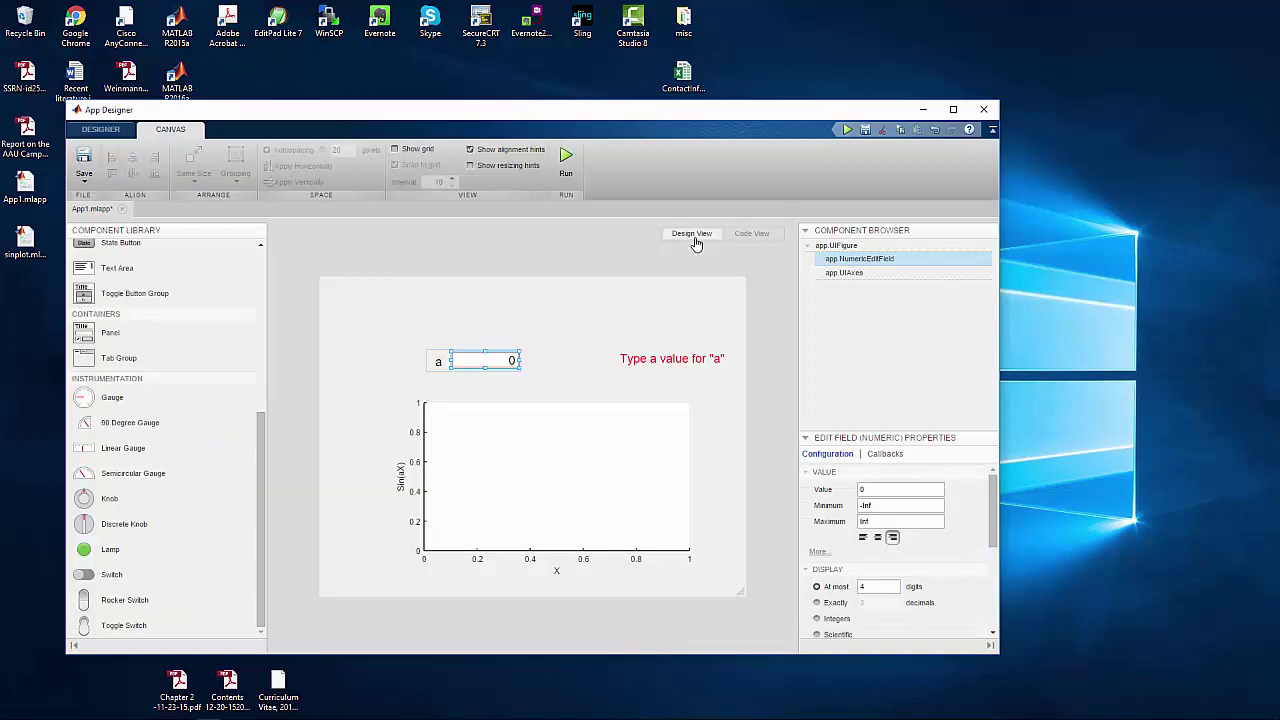
click(752, 234)
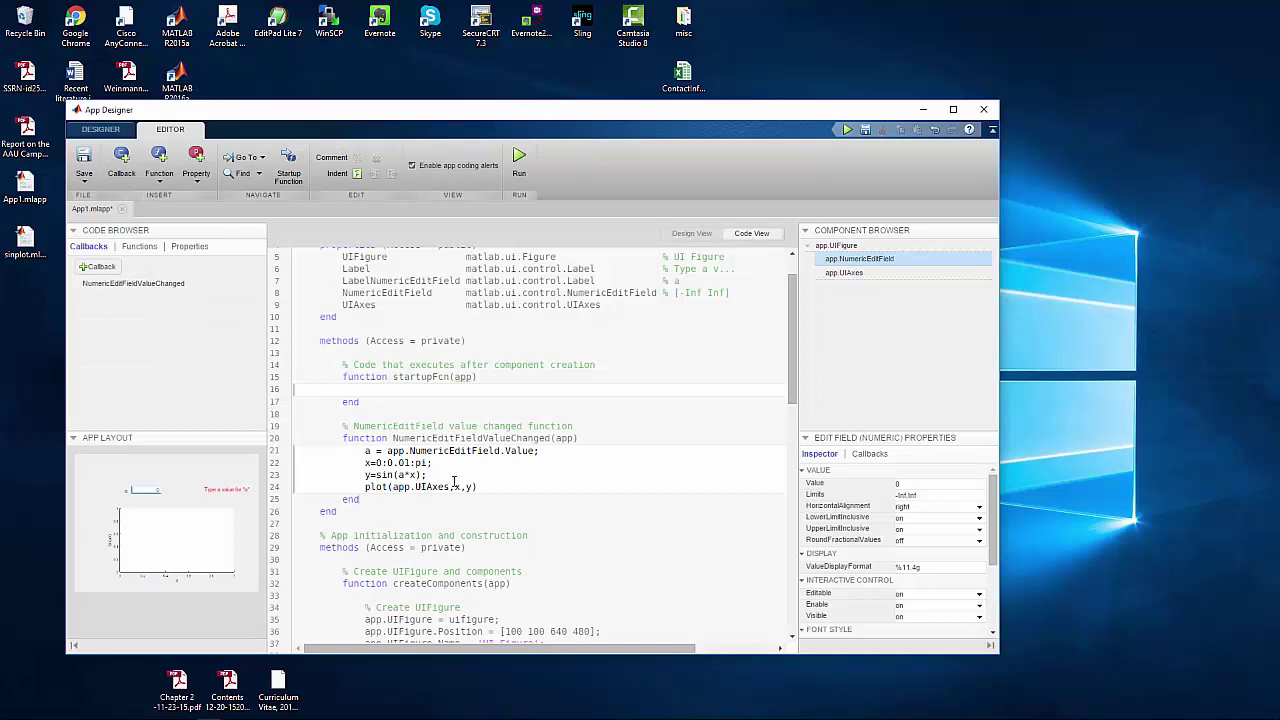